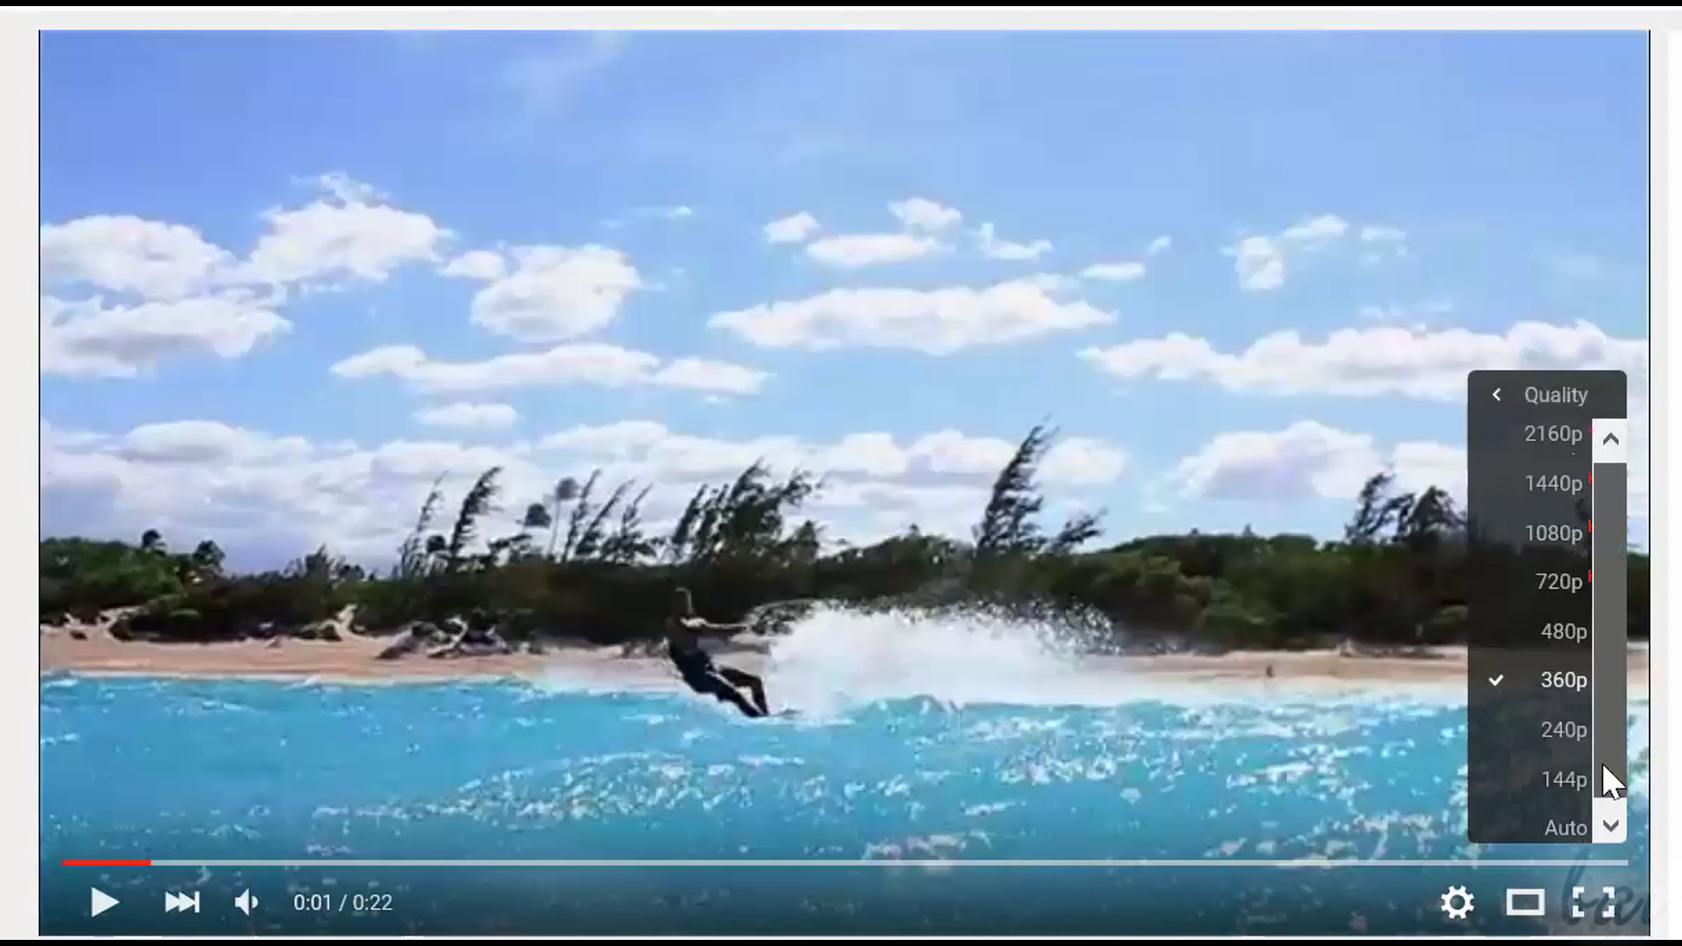
# Step: Play the kitesurfing test video at 2160p quality
pyautogui.scroll(1, 1607, 806)
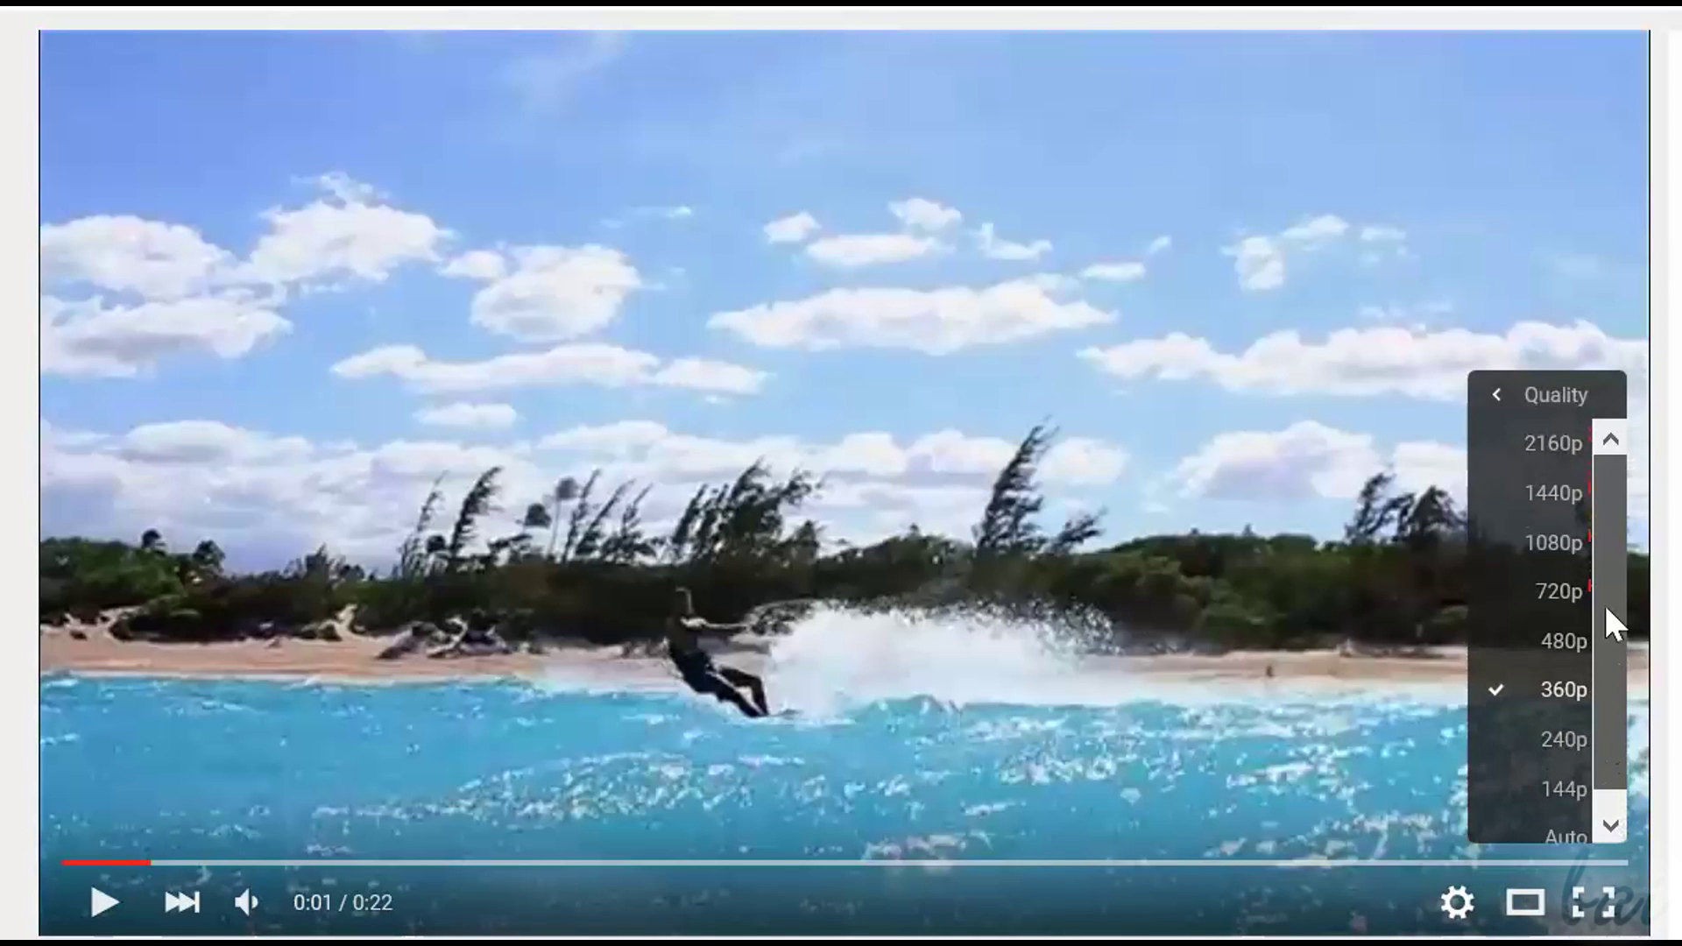
pyautogui.click(1549, 447)
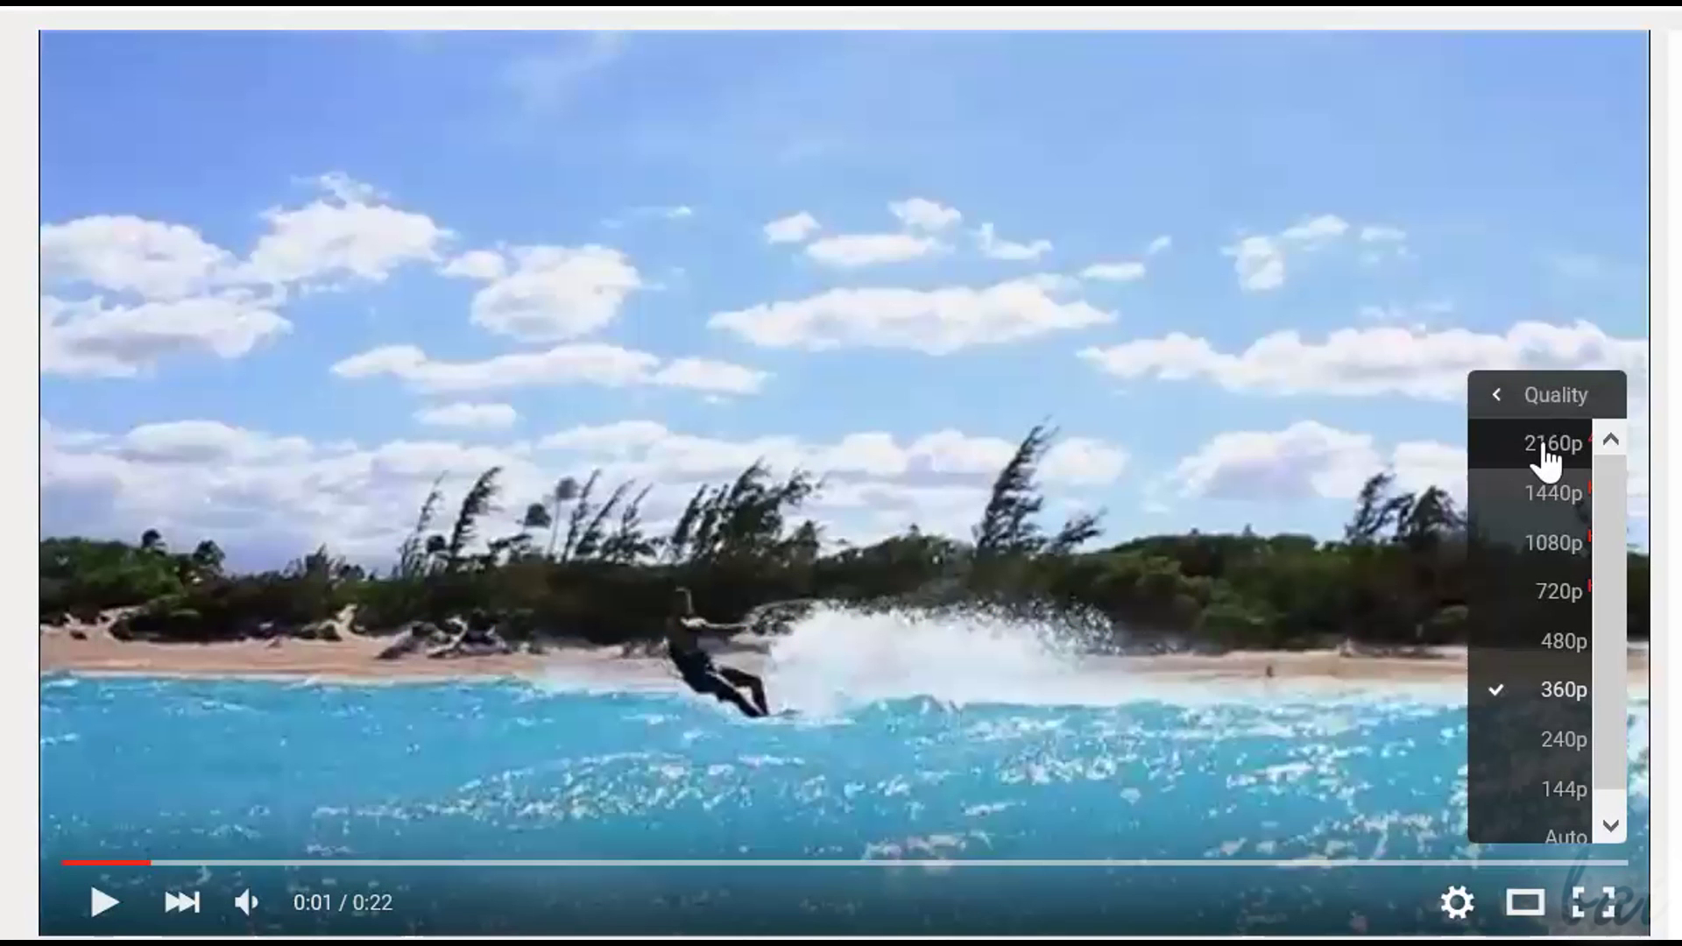
pyautogui.click(1548, 445)
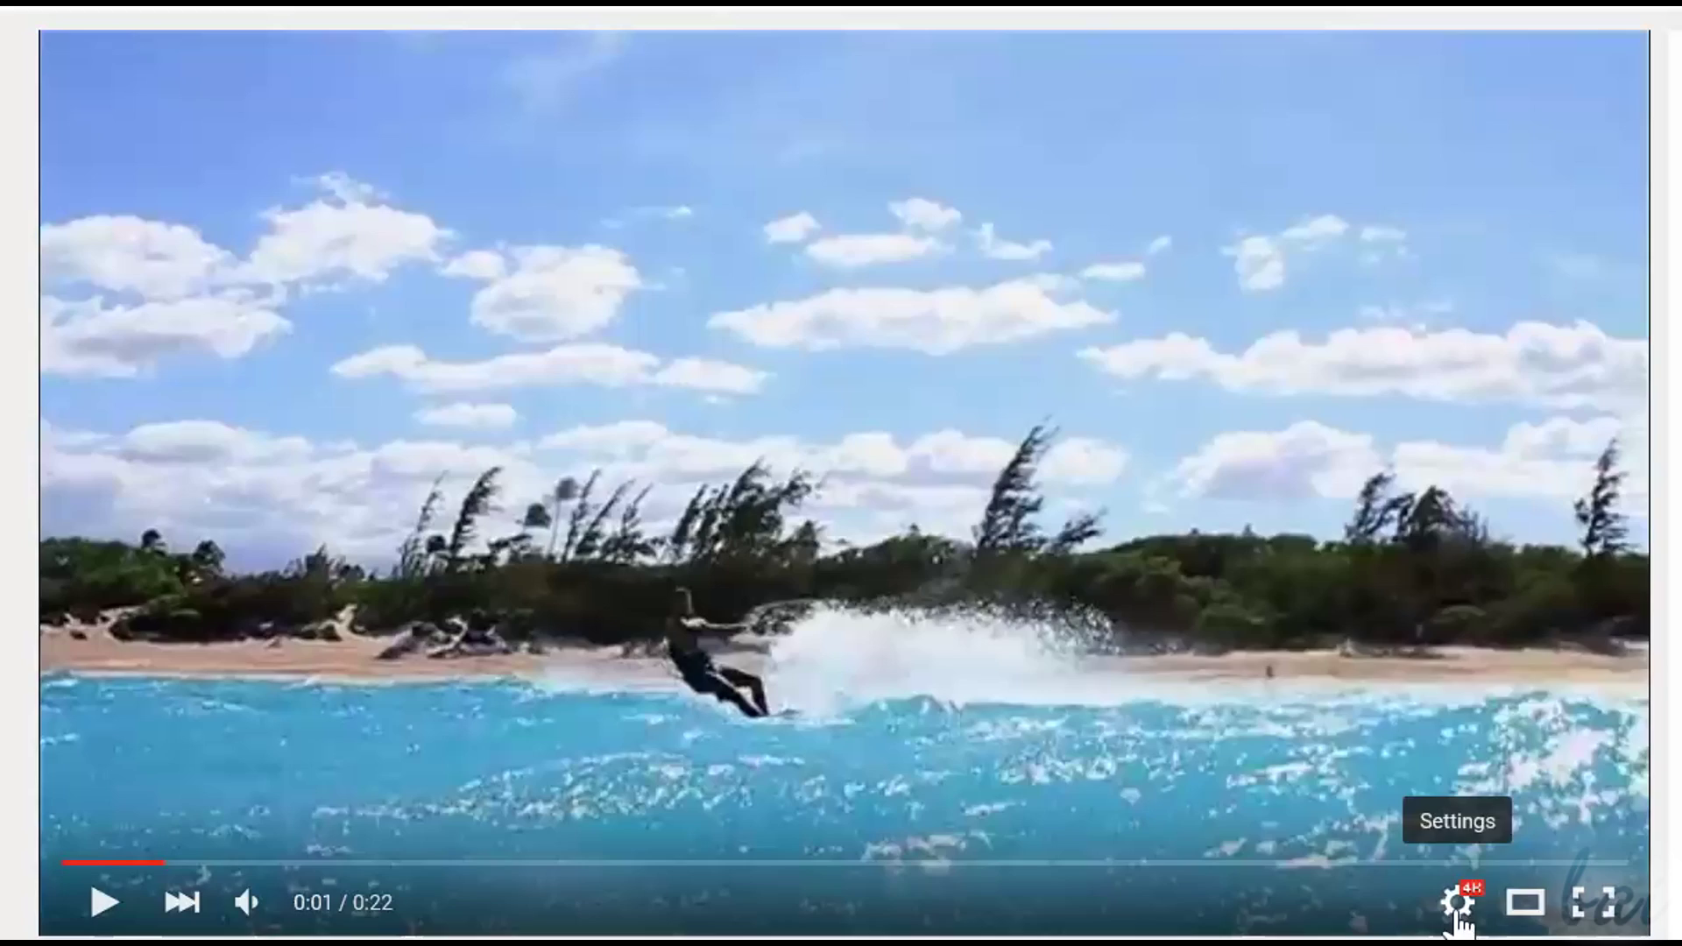
pyautogui.click(103, 903)
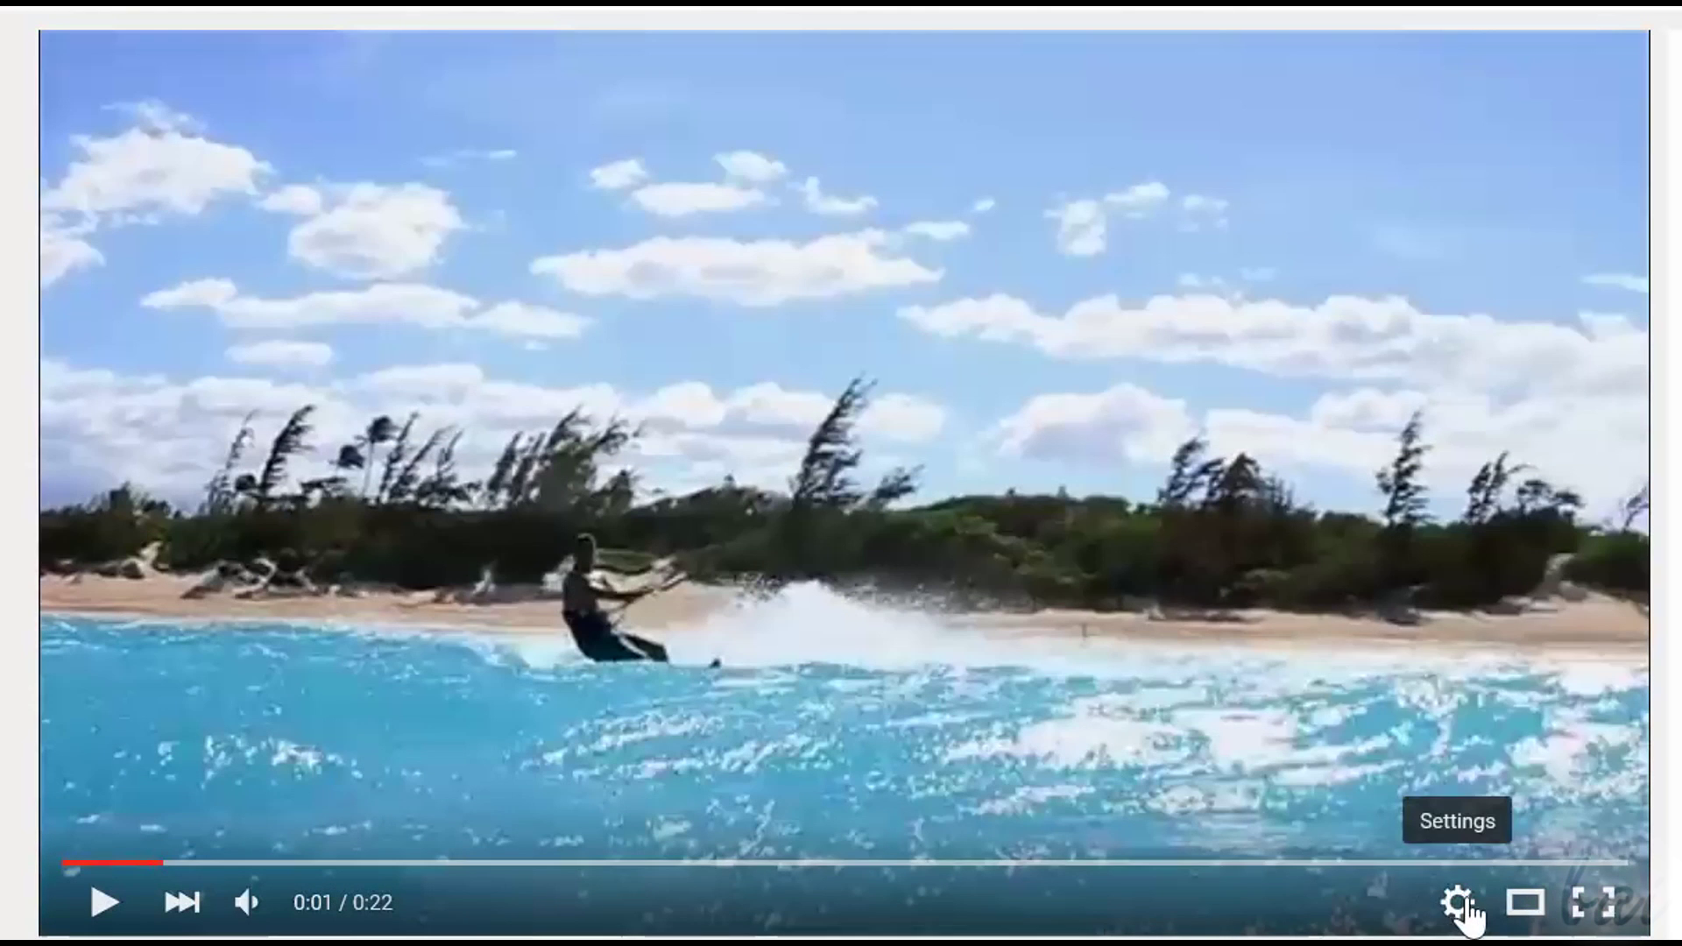
# Step: Switch the next clip's playback quality to 1080p HD
pyautogui.click(1459, 902)
pyautogui.click(1542, 833)
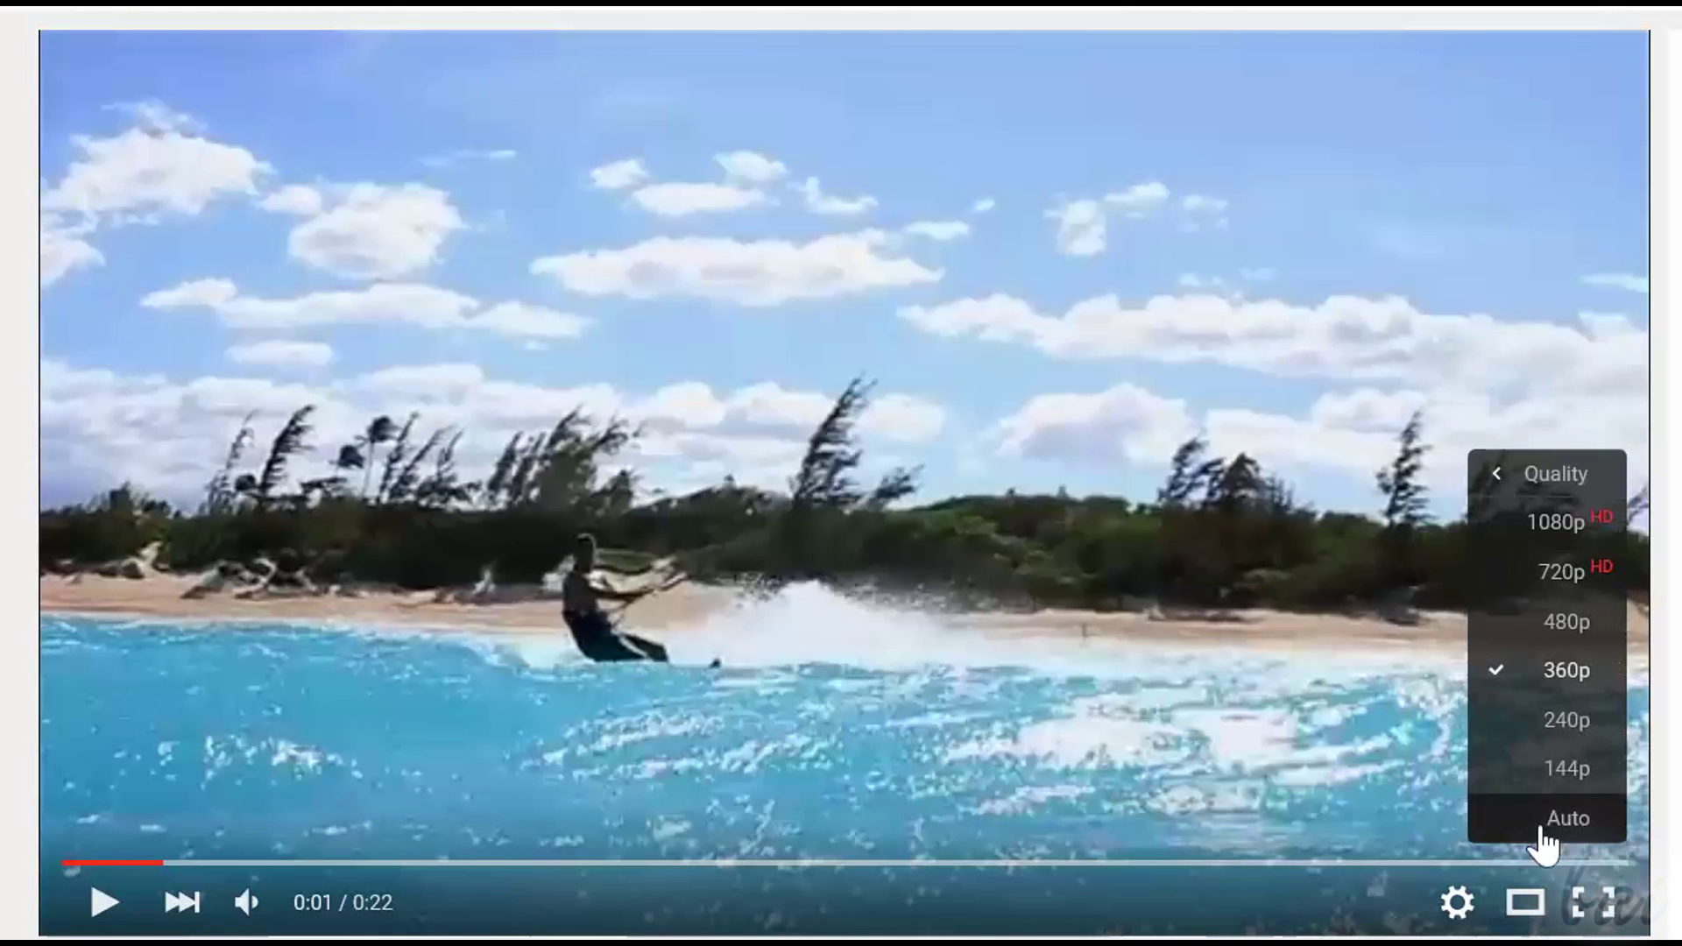
pyautogui.click(1602, 528)
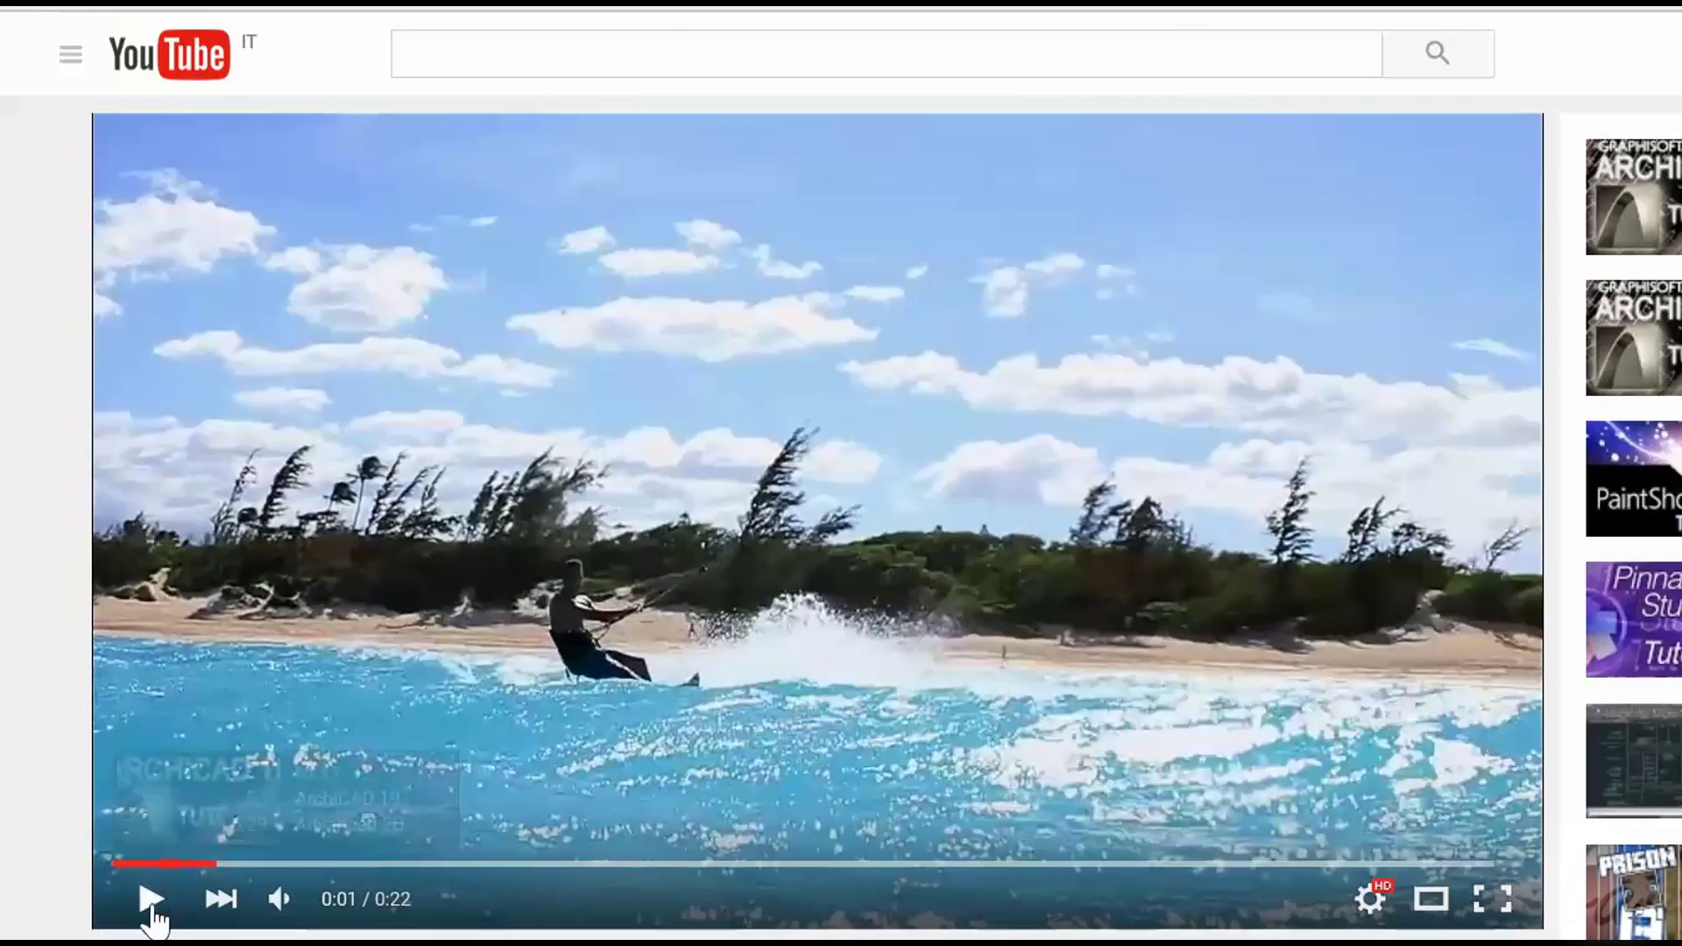
# Step: Resume the motocross demo video and let it run to the suggested-videos end screen
pyautogui.click(152, 911)
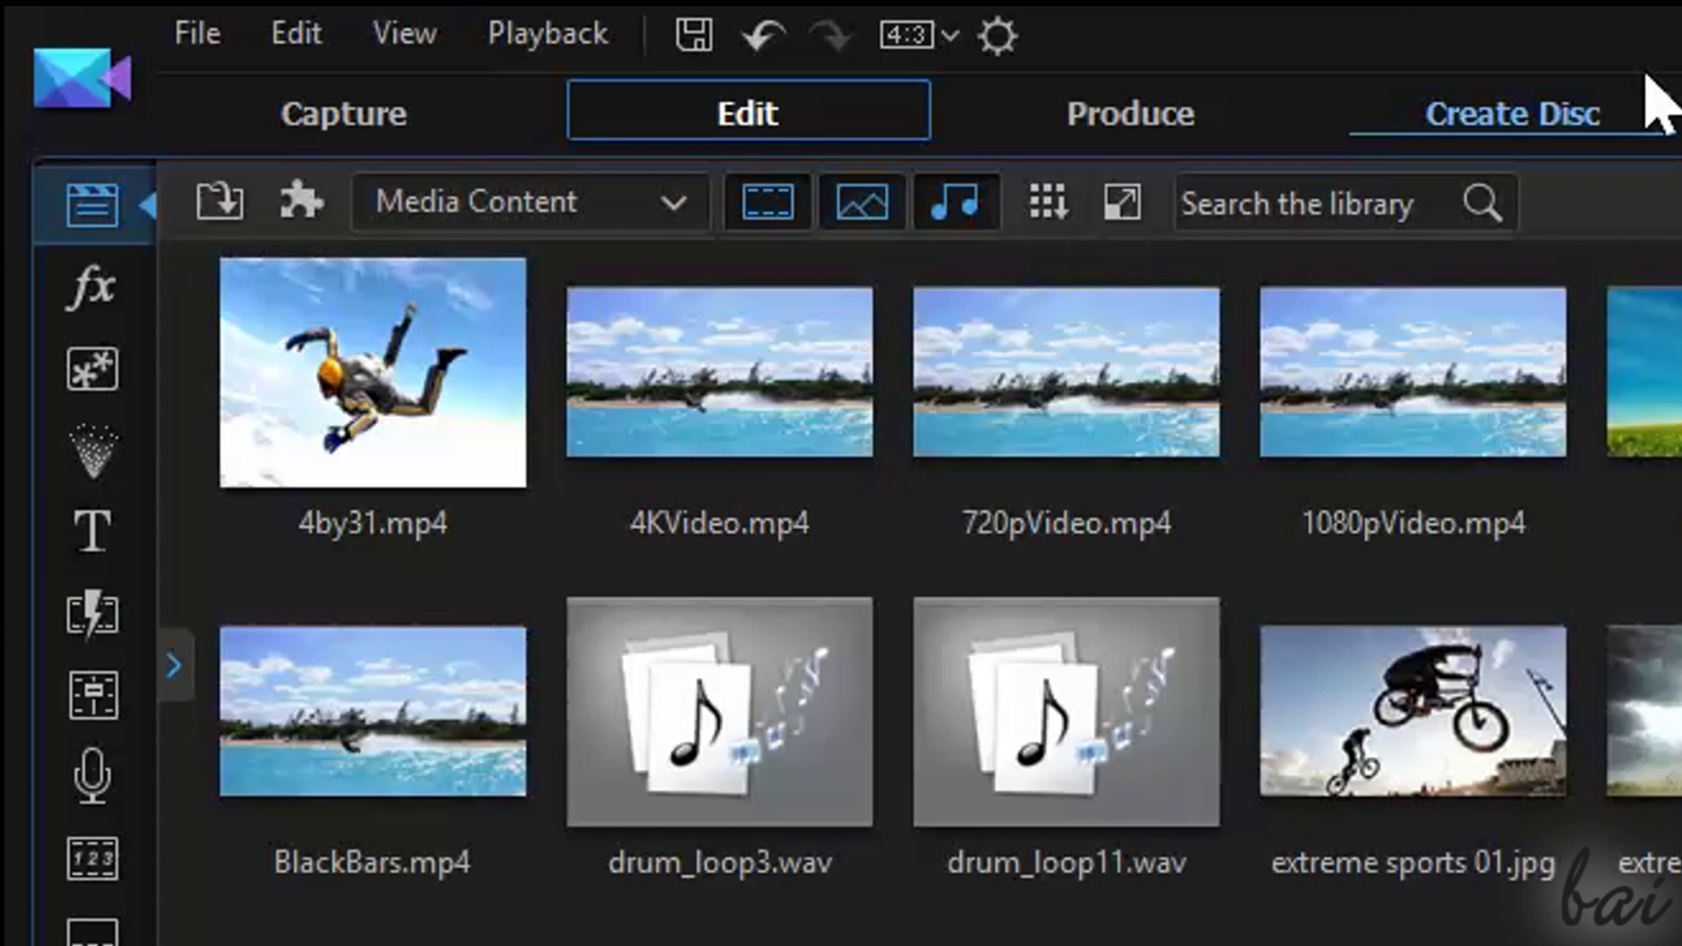
# Step: Review the 4:3 aspect-ratio and YouTube profile lists, then play the comparison clip at 720p
pyautogui.click(937, 44)
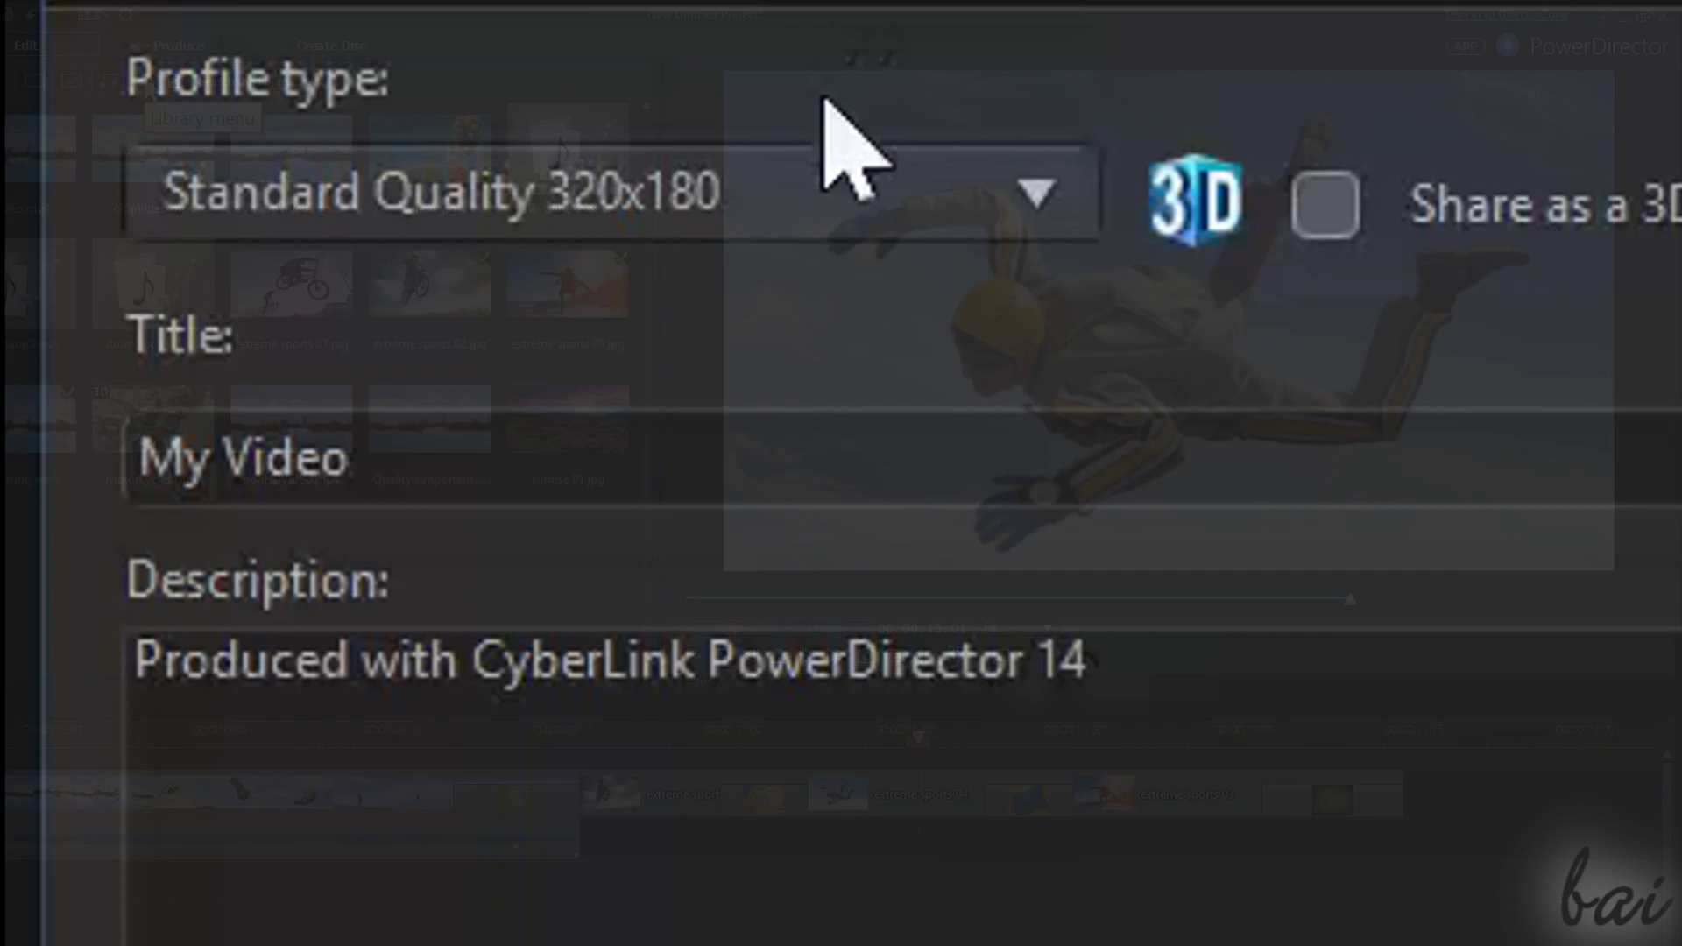
pyautogui.click(846, 215)
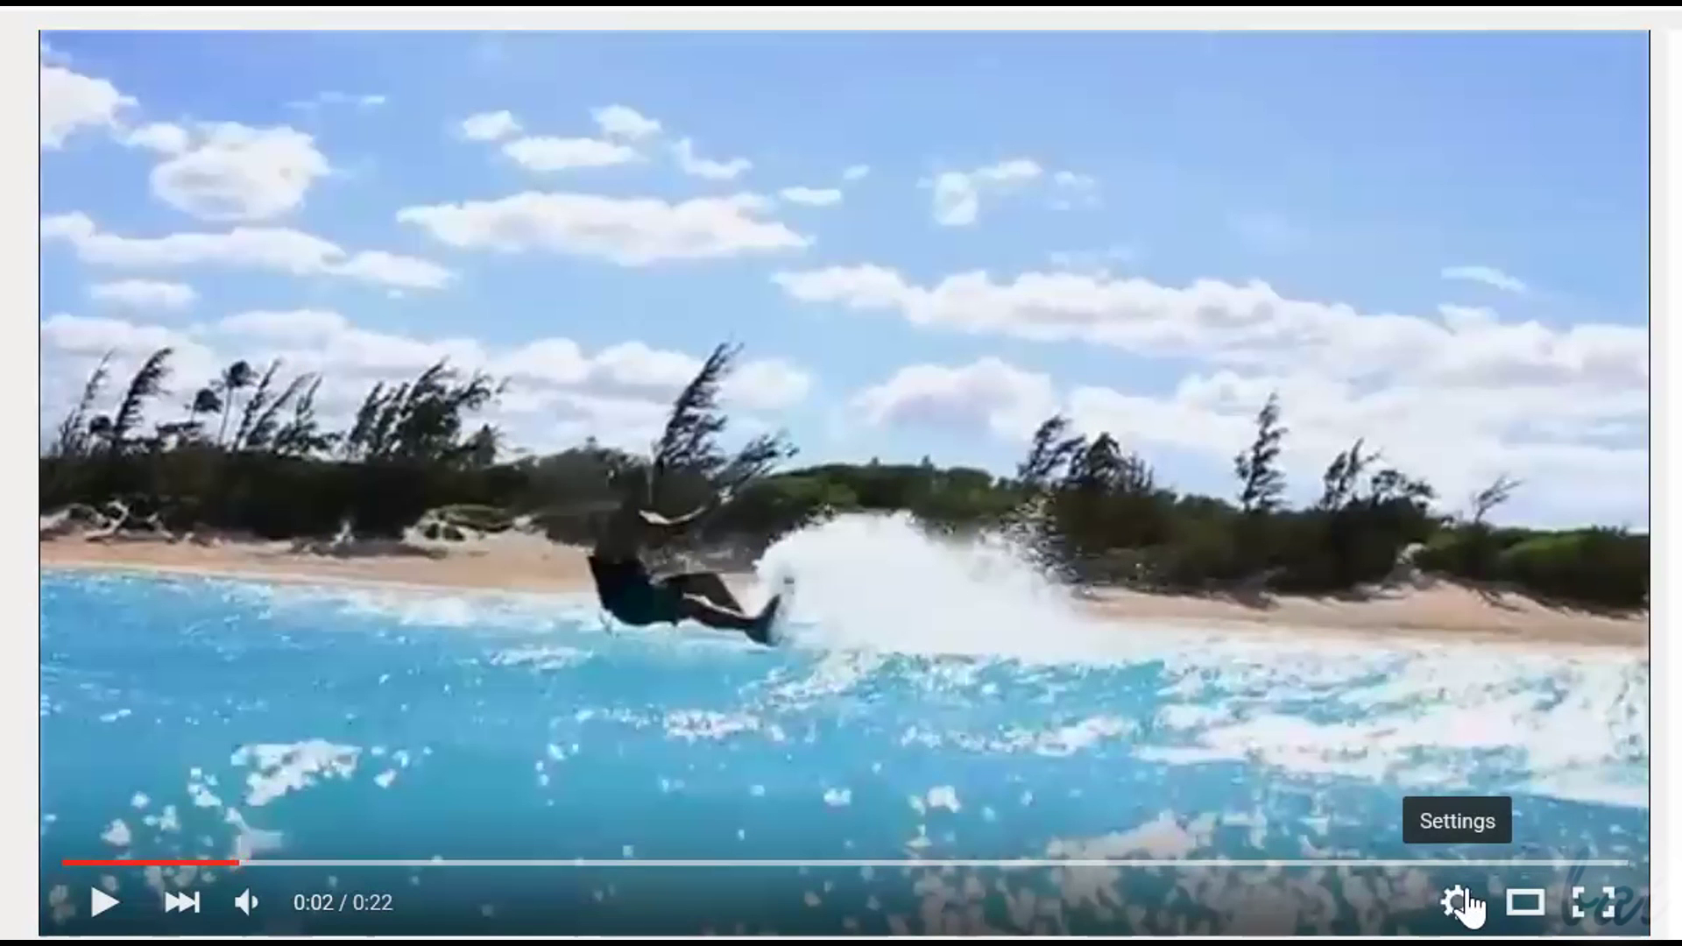
pyautogui.click(1459, 901)
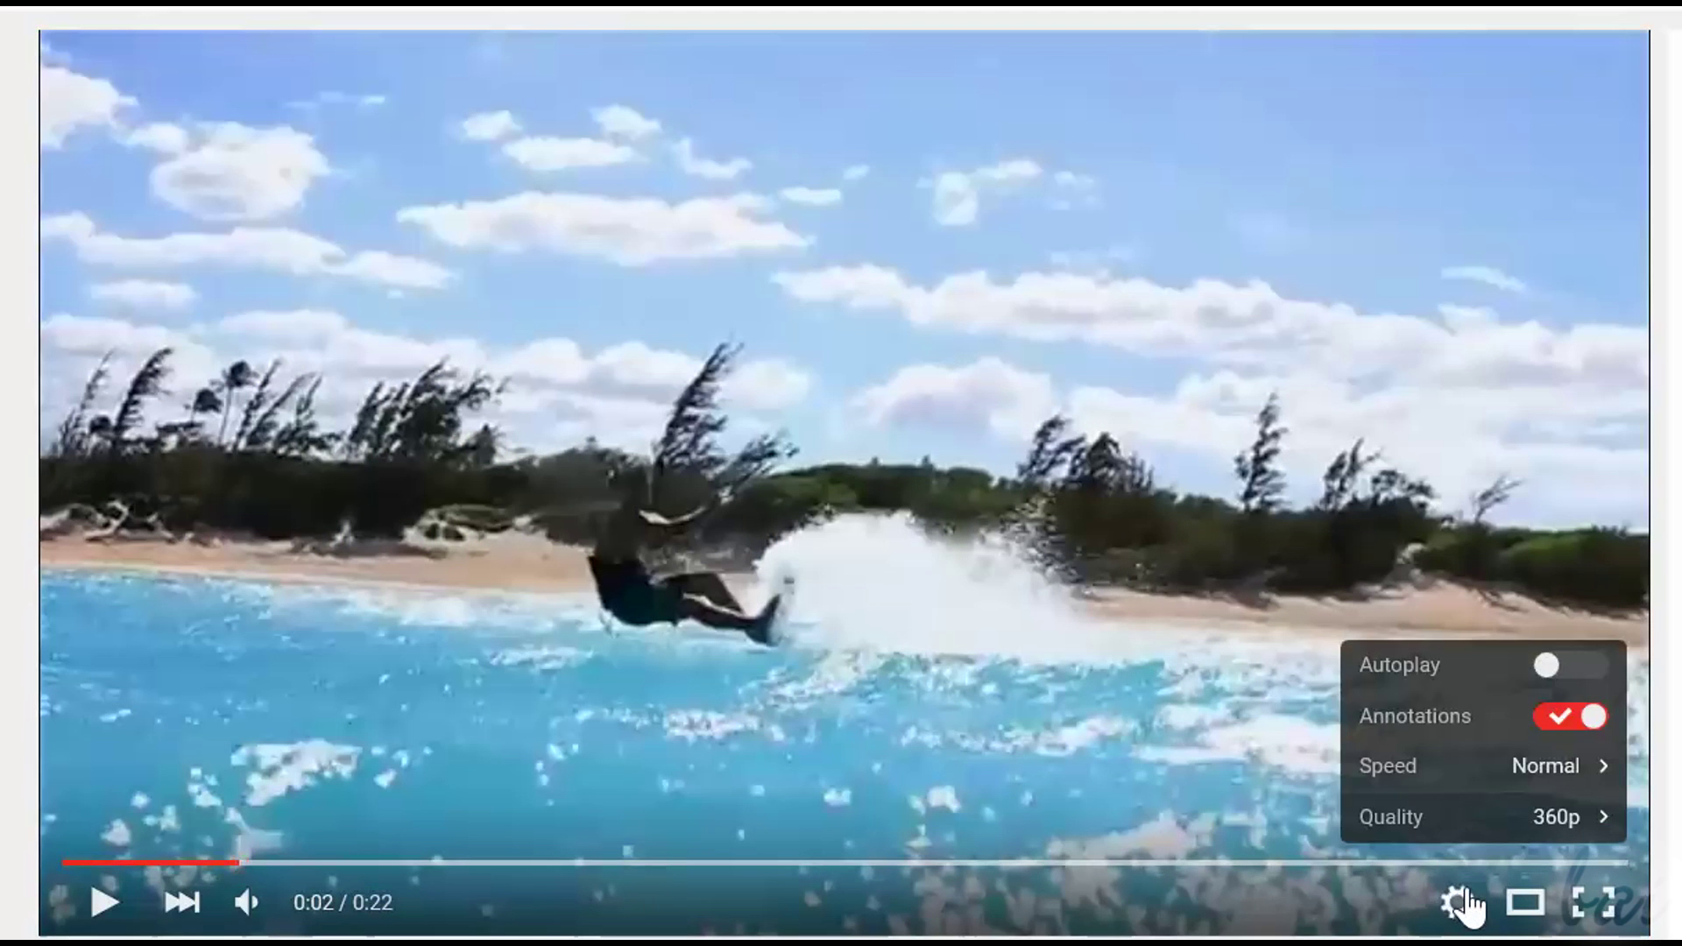
pyautogui.click(1526, 823)
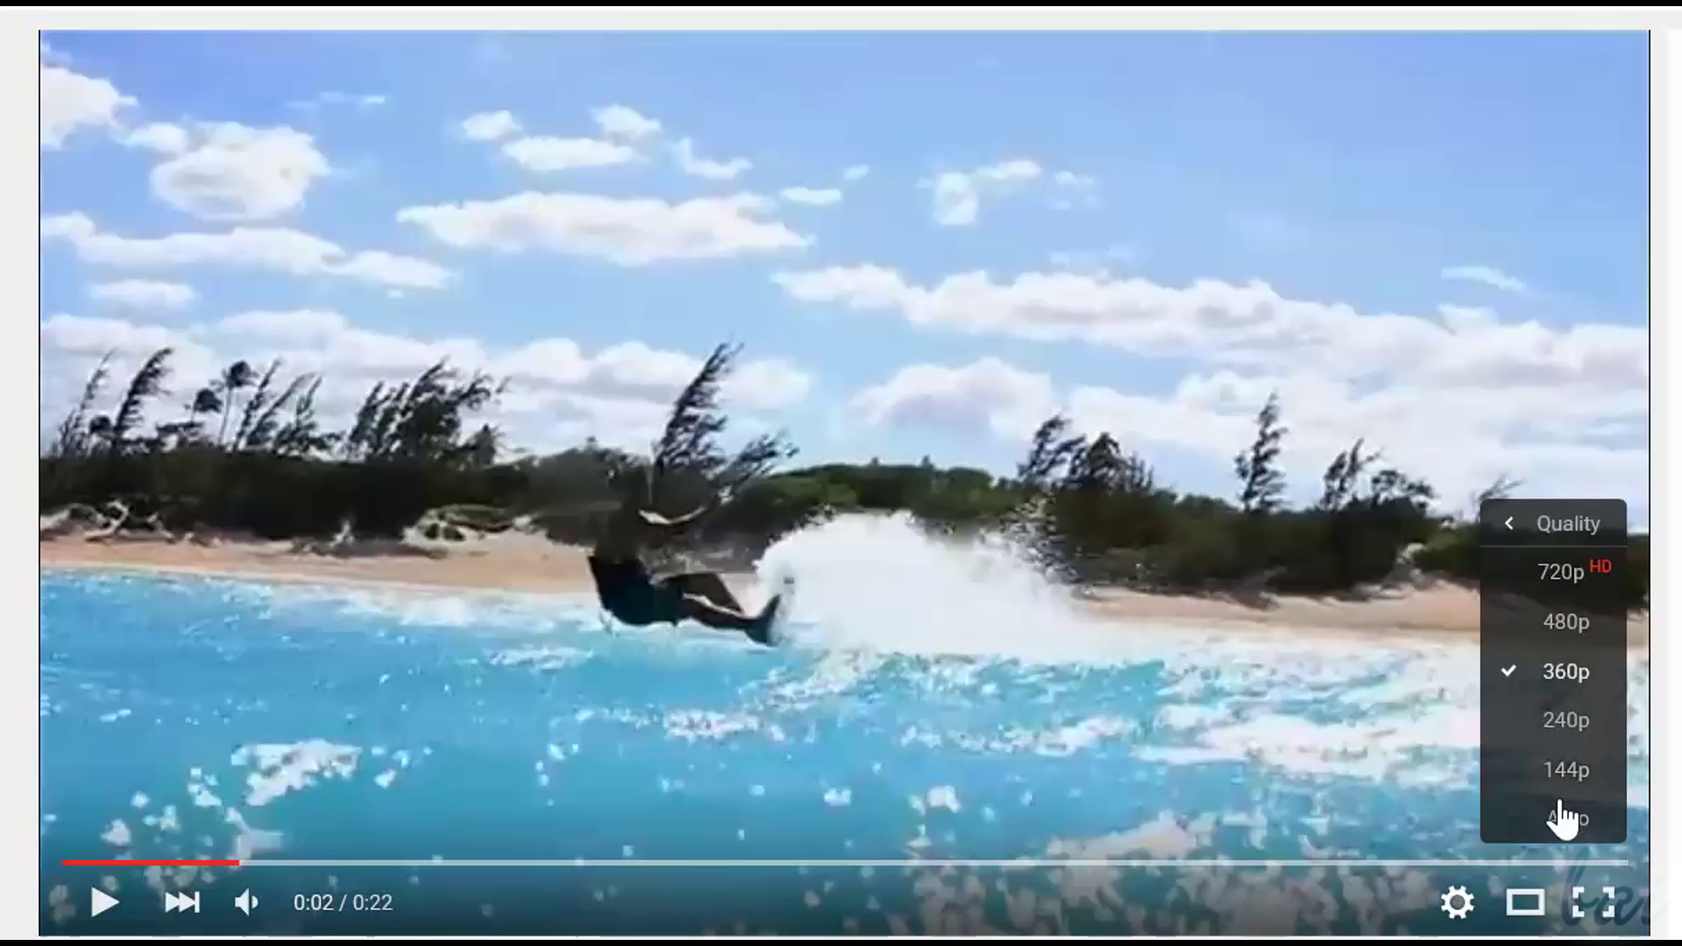
pyautogui.click(1567, 573)
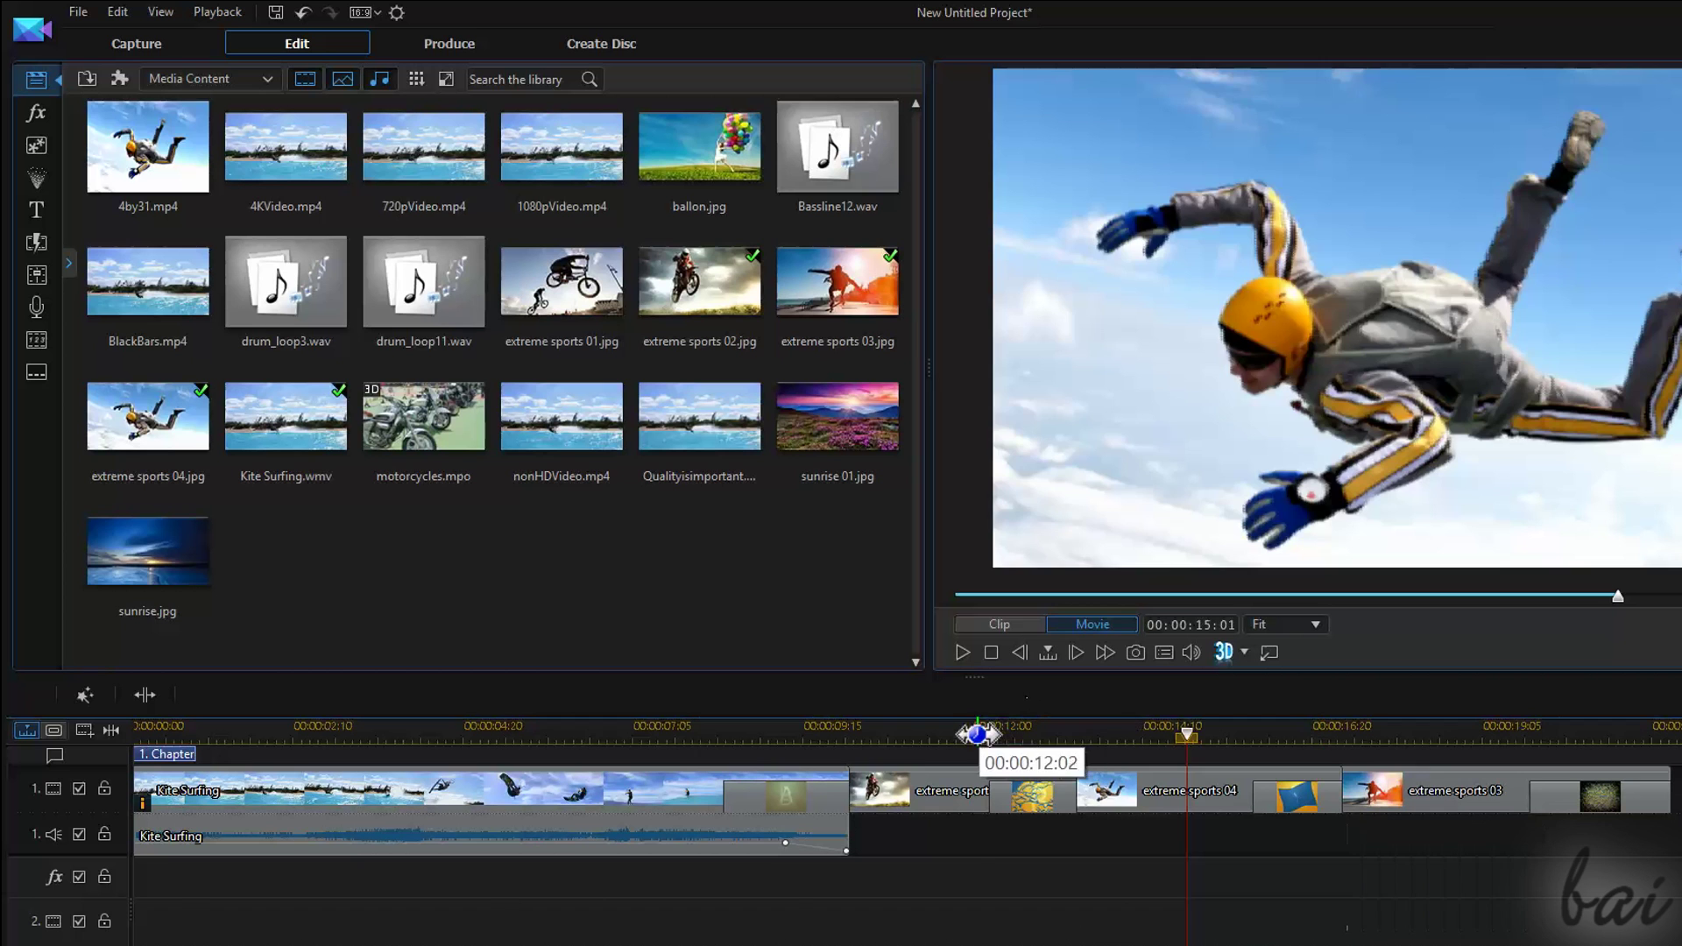
# Step: Preview the motocross and kite-surfing parts of the timeline, then show Produce's online sharing destinations
pyautogui.click(977, 735)
pyautogui.click(653, 727)
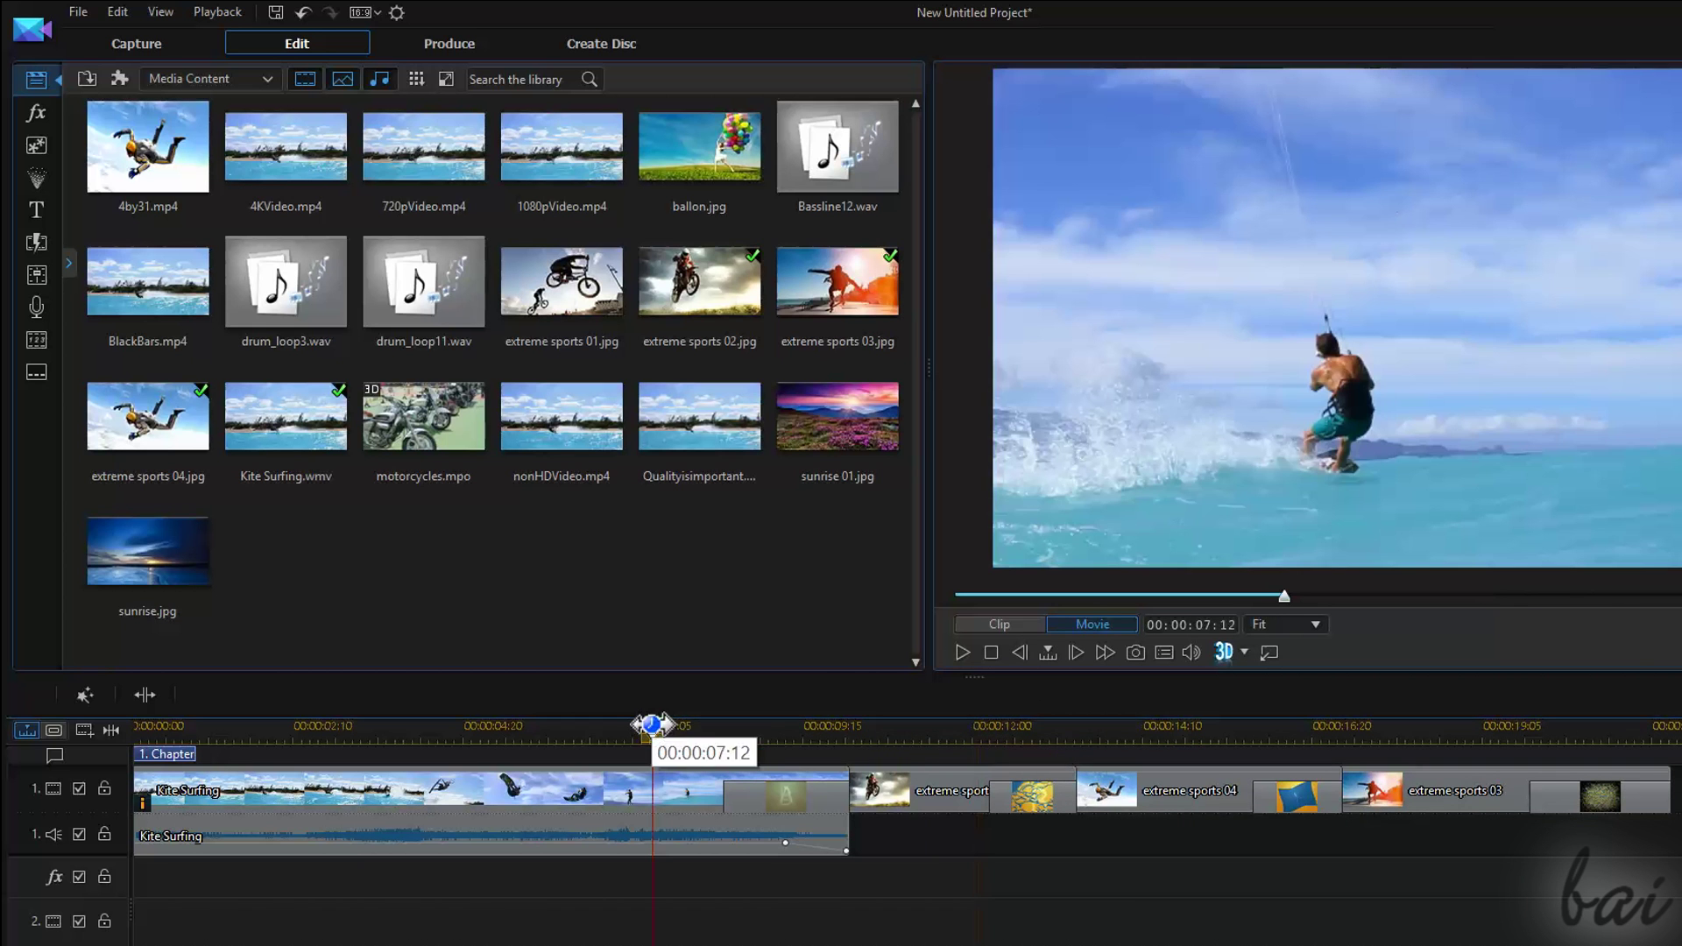
pyautogui.click(485, 36)
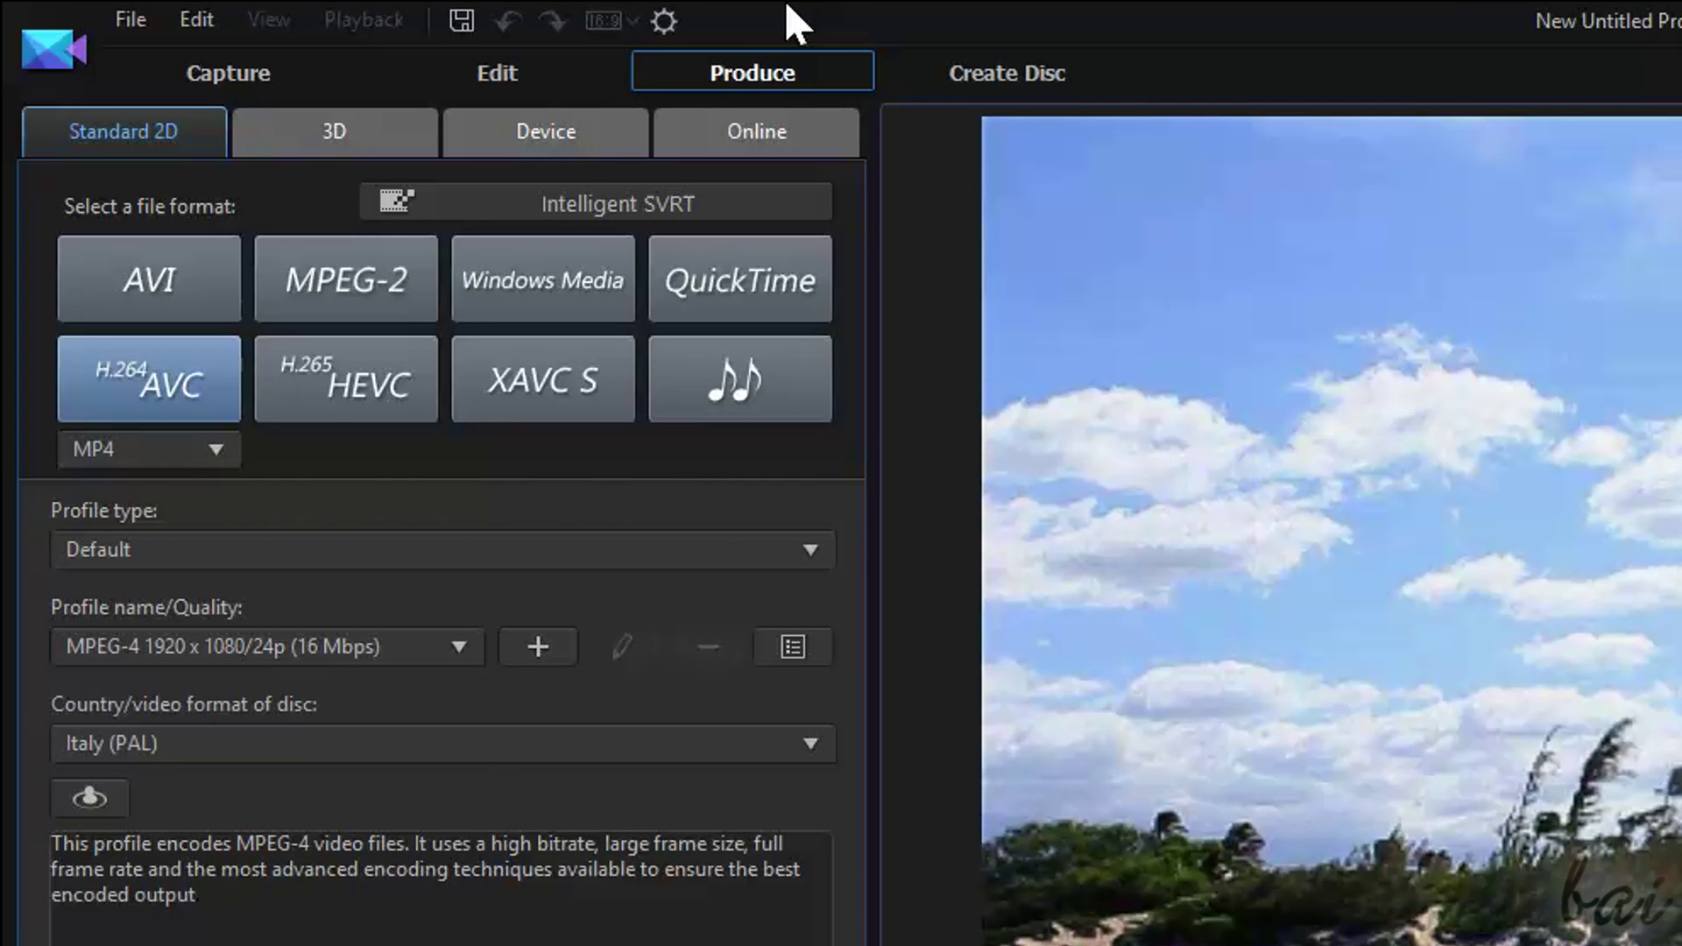
pyautogui.click(778, 135)
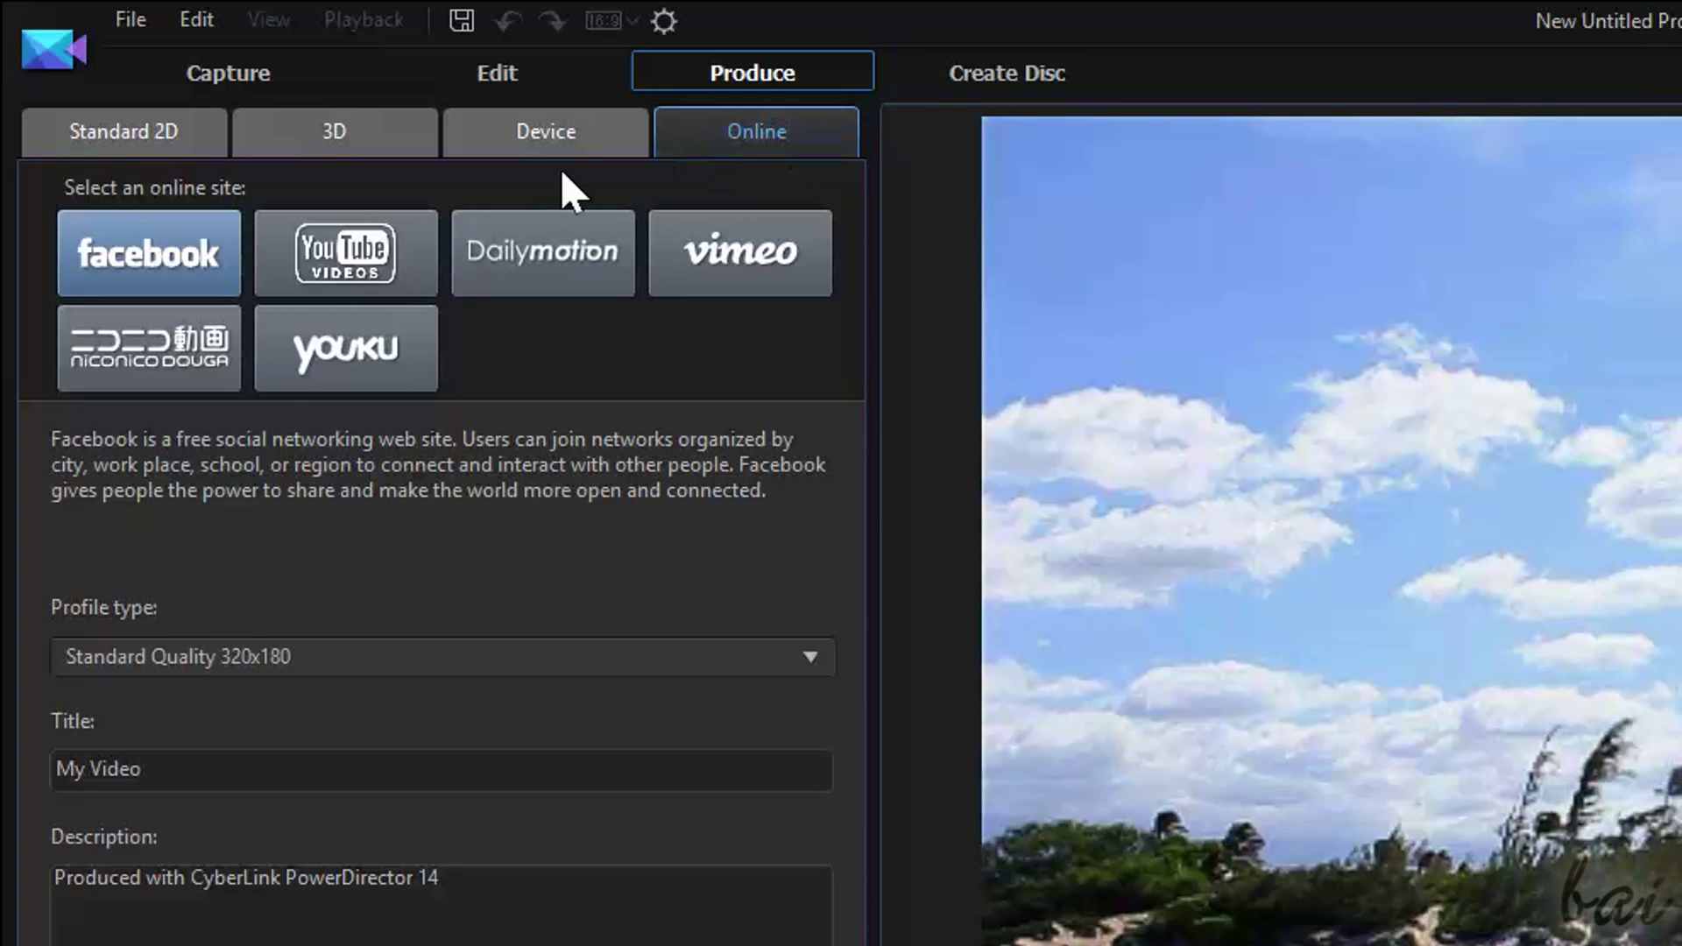
# Step: Choose YouTube as the upload site and list its profiles from 320x180 to 4096x2160
pyautogui.click(361, 272)
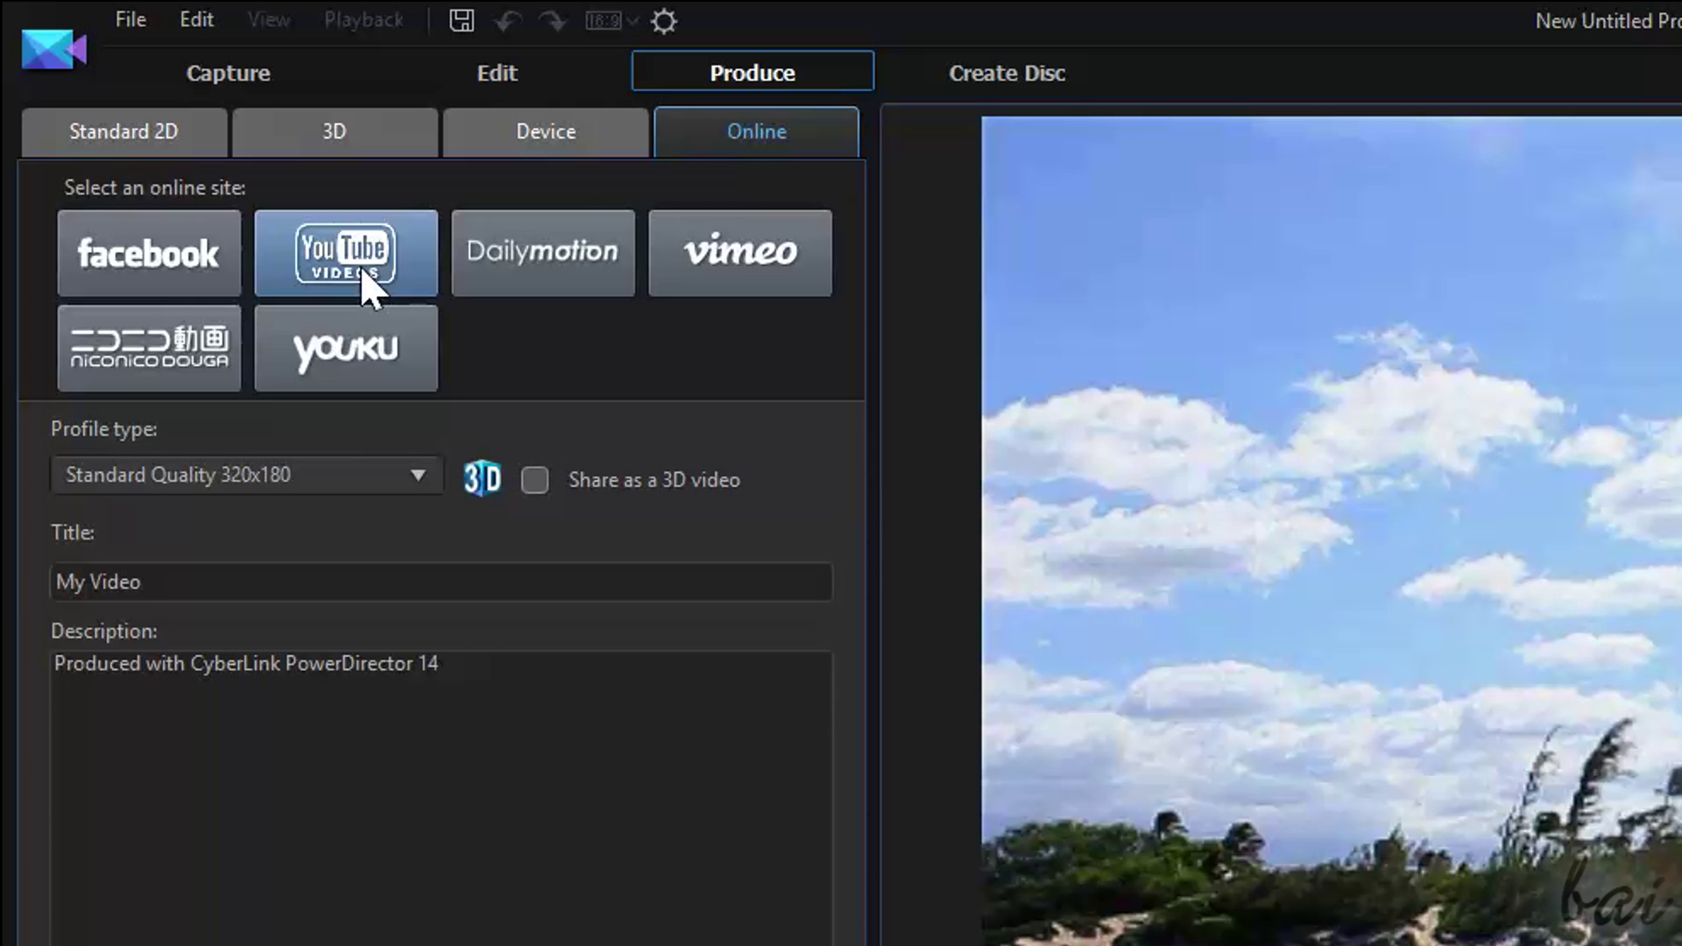
pyautogui.click(344, 491)
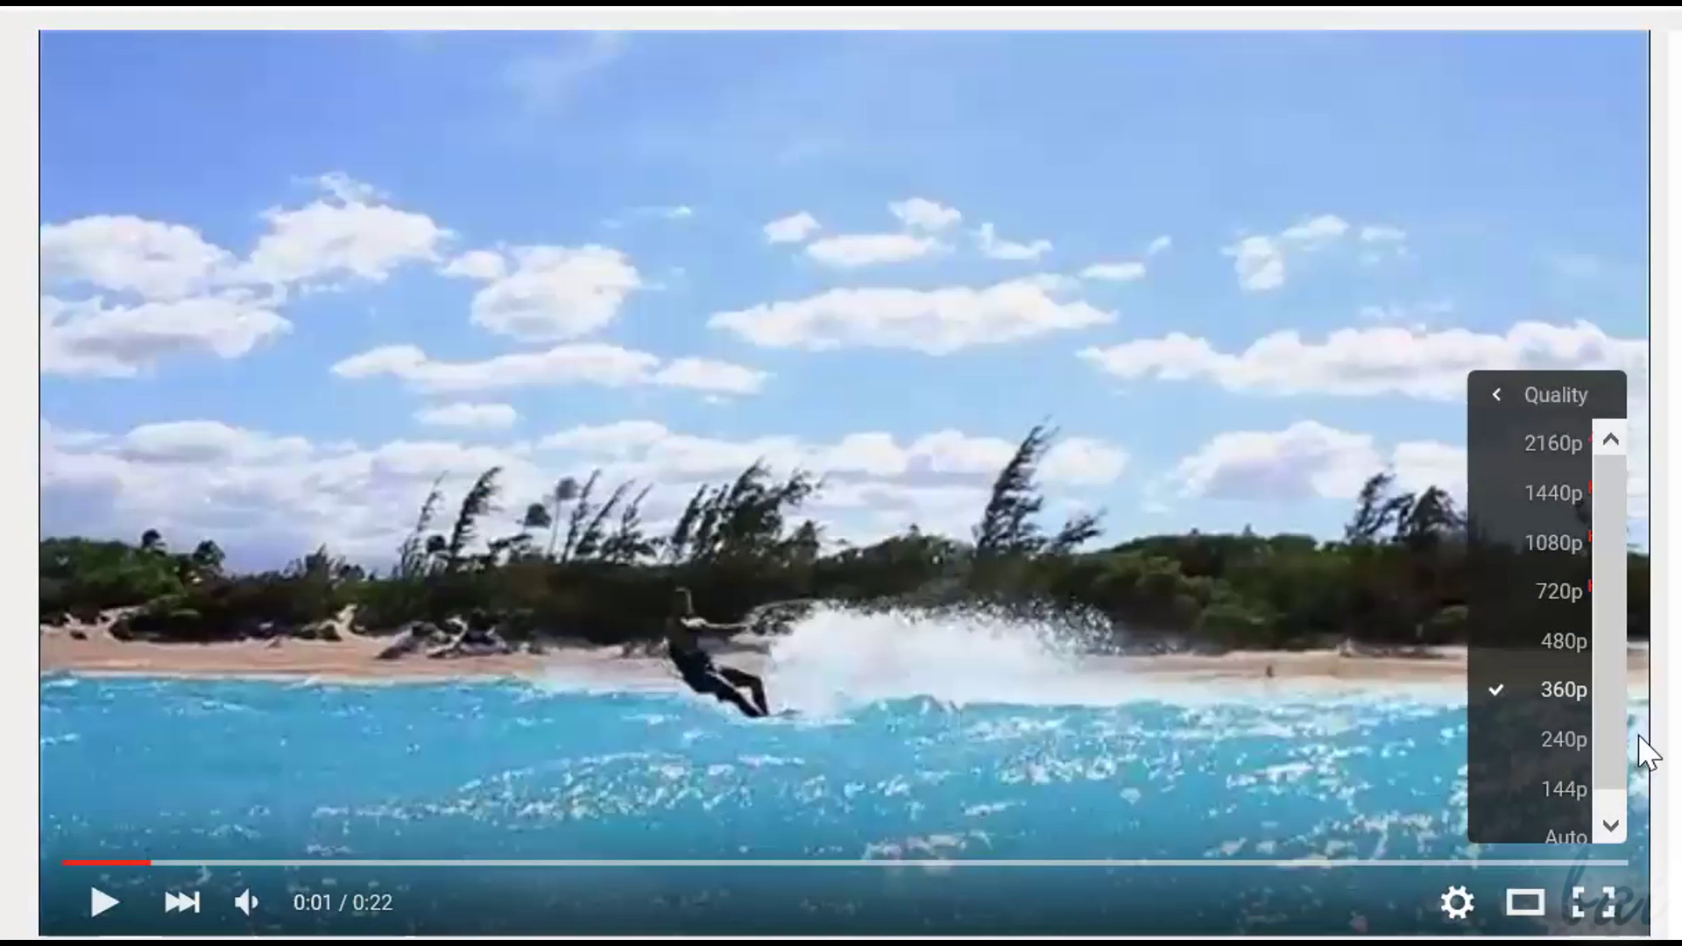
# Step: Scroll to the top of the kitesurfing video's Quality menu and pick 2160p
pyautogui.moveTo(1601, 745); pyautogui.dragTo(1605, 603)
pyautogui.click(1550, 444)
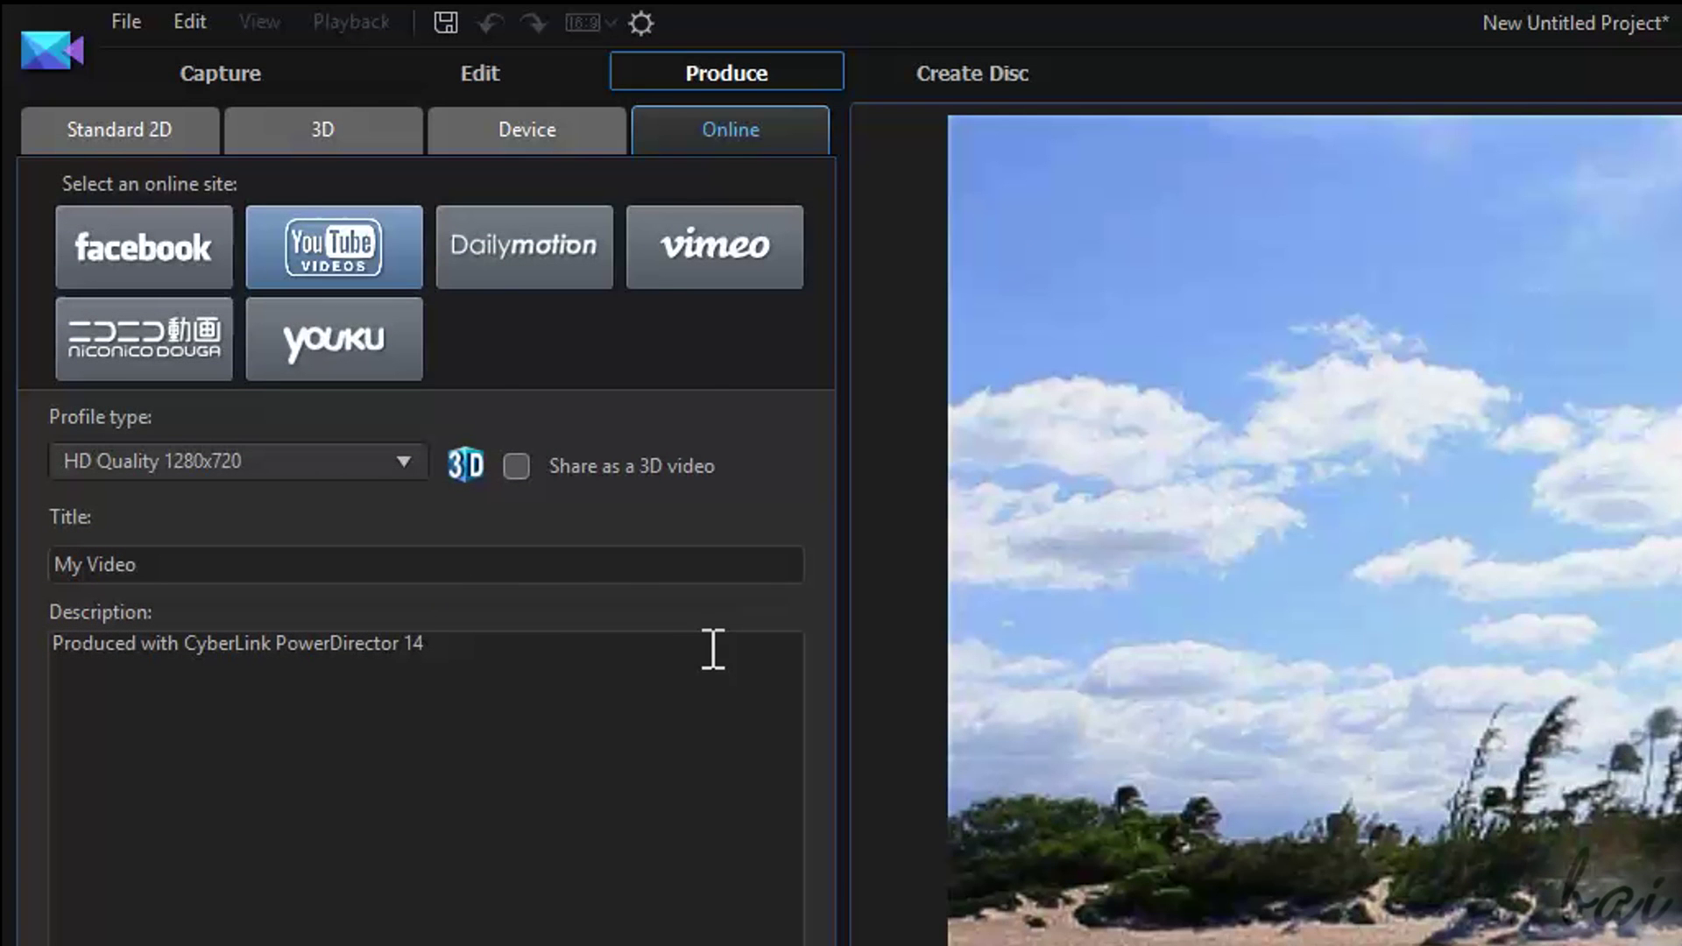
# Step: Keep H.264 AVC with an MP4 container and browse the 720p, 1080p and 4K quality profiles
pyautogui.click(201, 142)
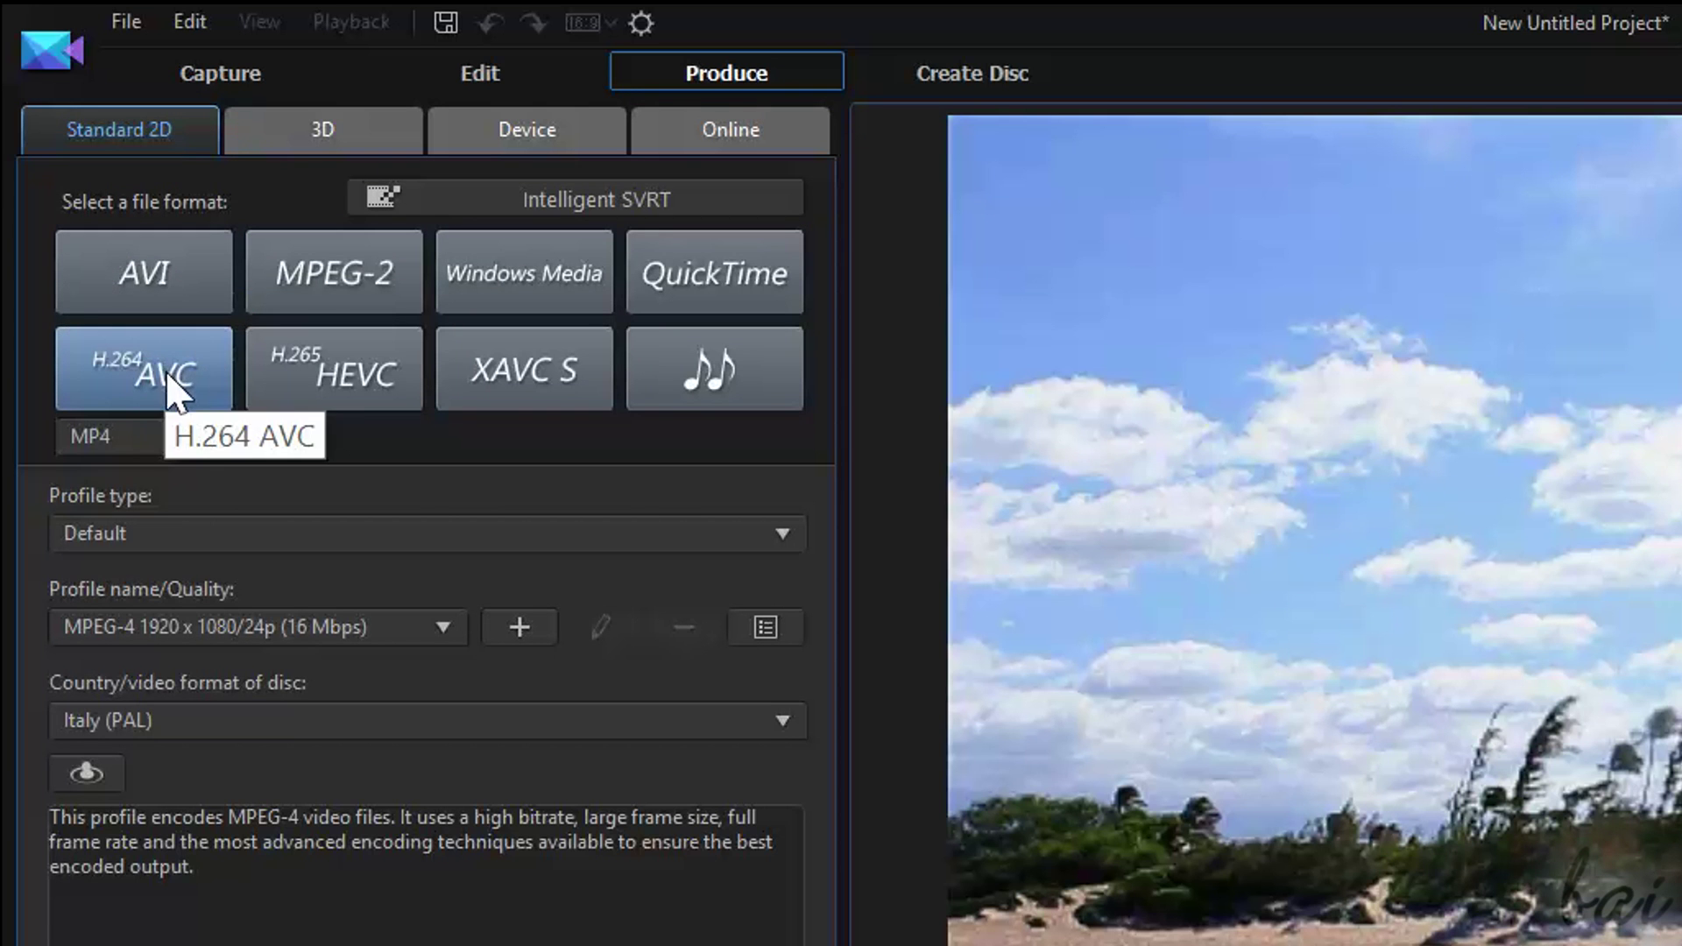
pyautogui.click(196, 437)
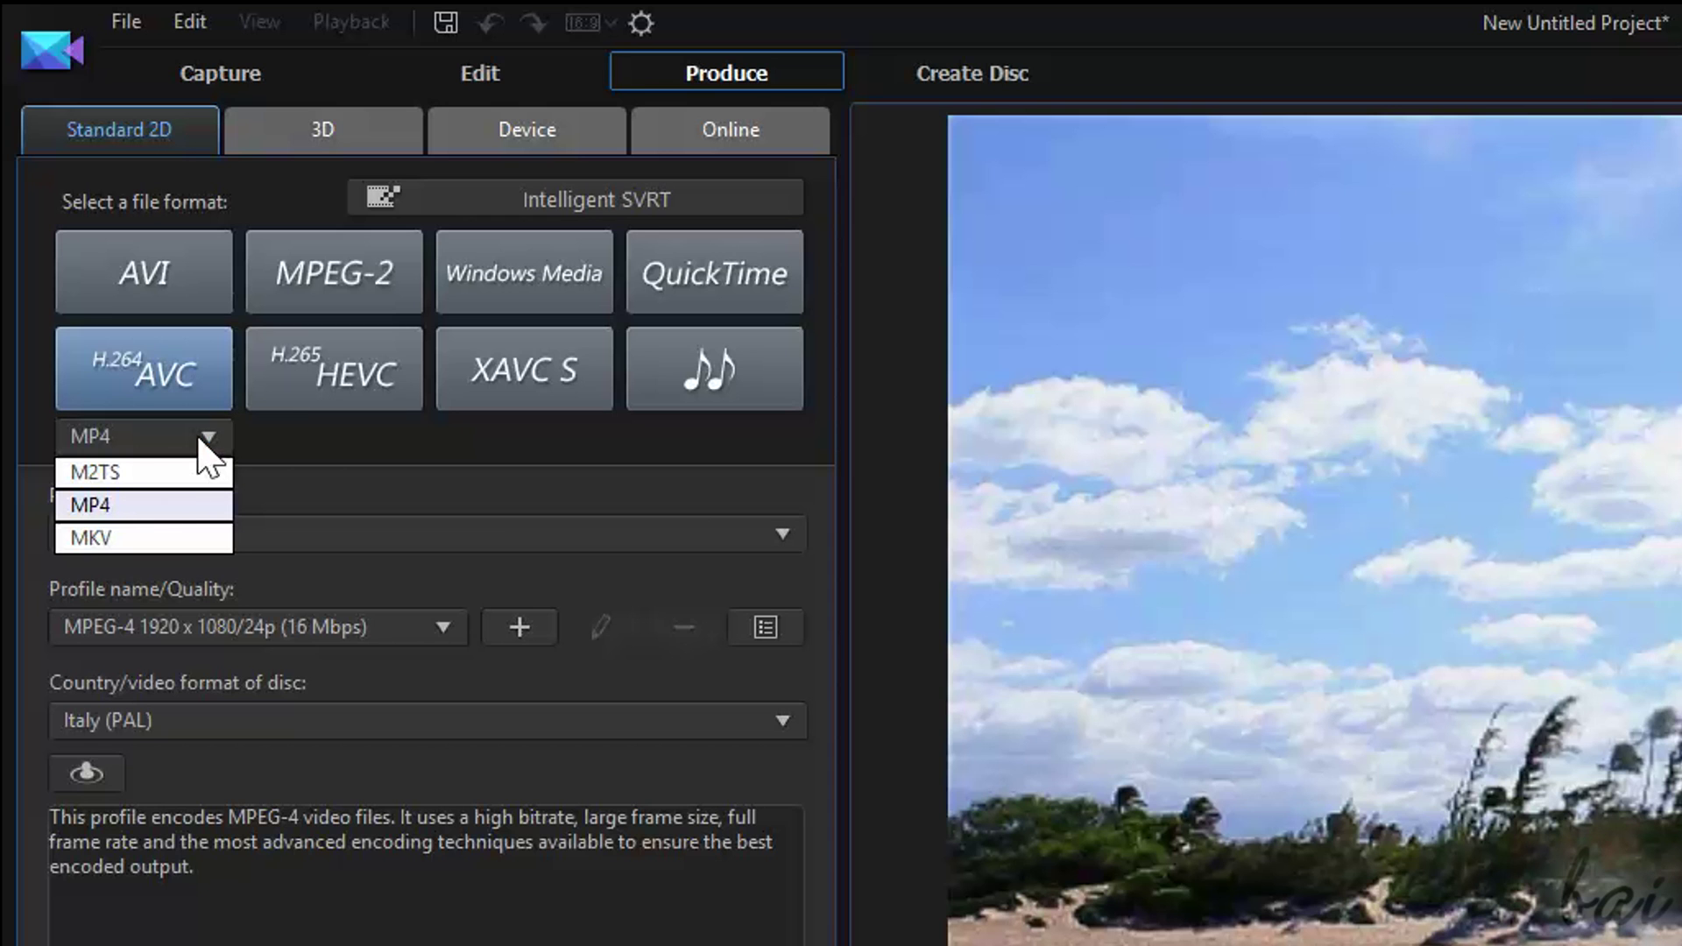
pyautogui.click(172, 506)
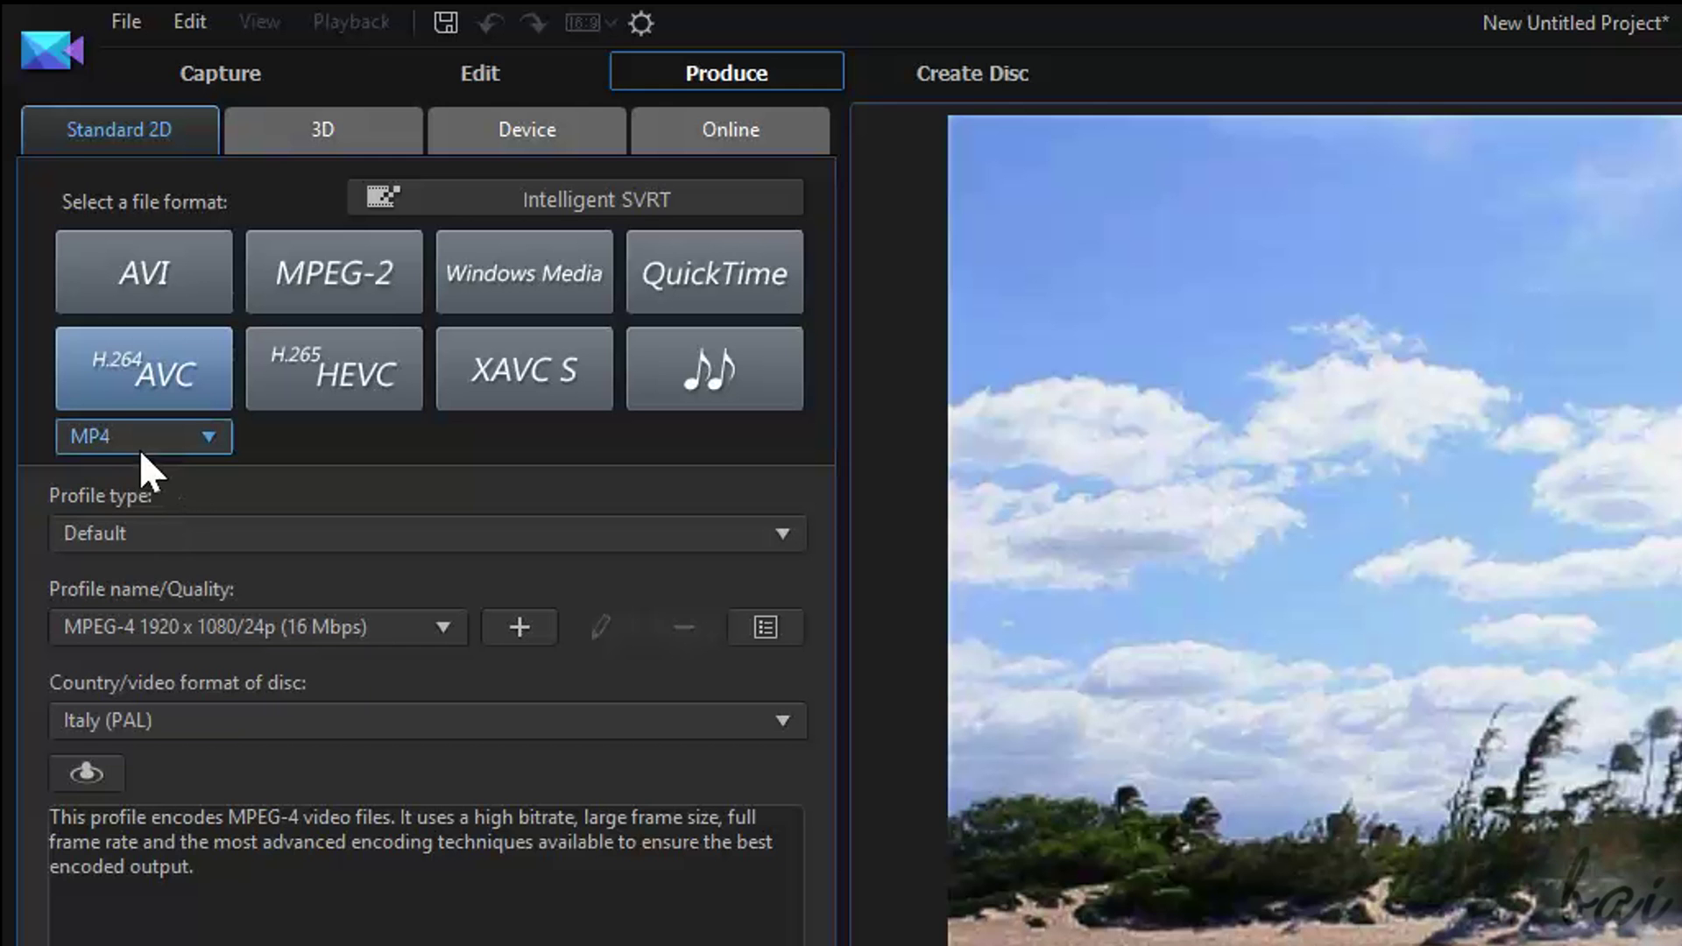
pyautogui.click(377, 626)
pyautogui.scroll(2, 378, 751)
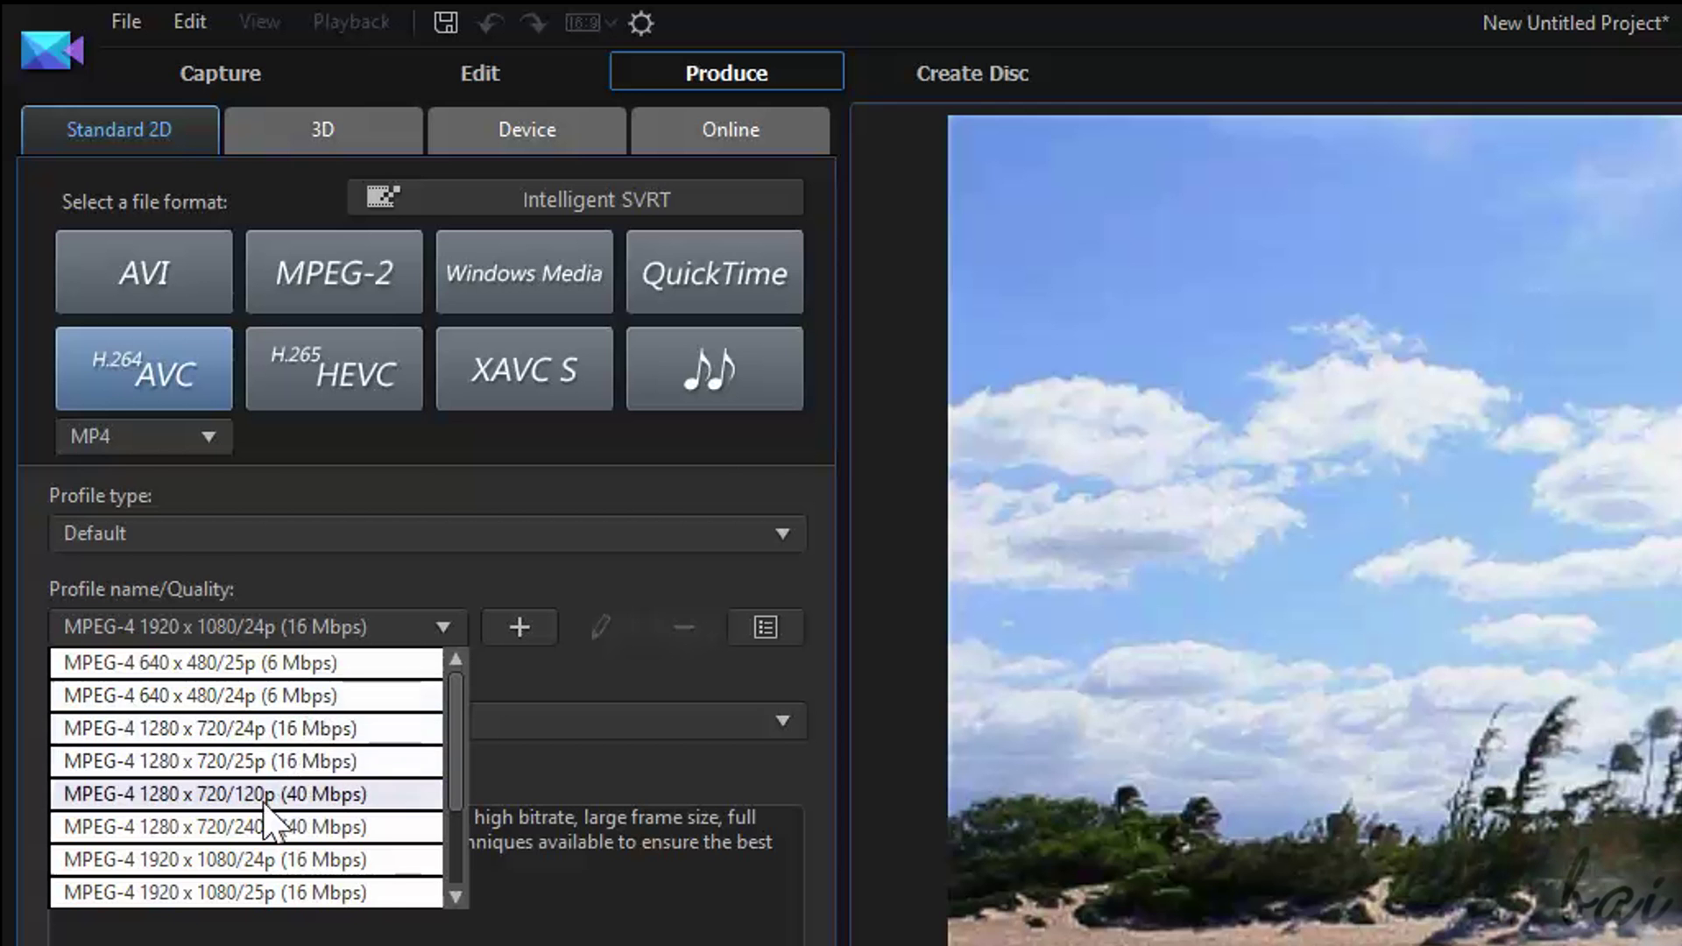
pyautogui.scroll(-2, 268, 799)
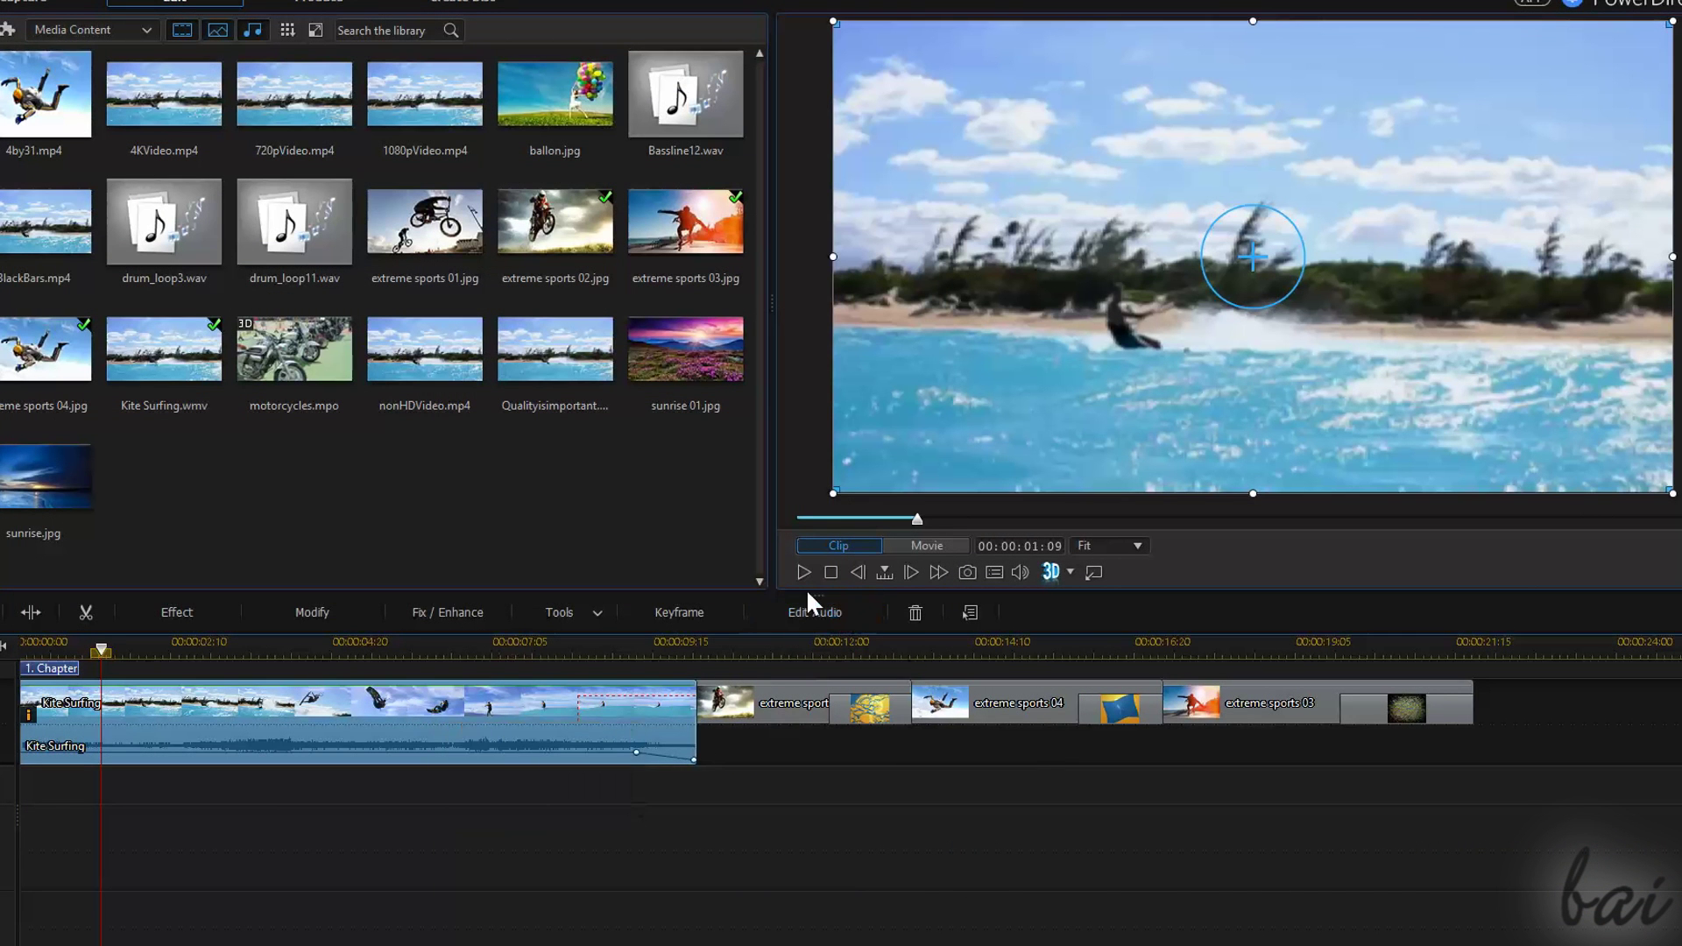
# Step: Play the Kite Surfing clip in the PowerDirector preview window
pyautogui.click(804, 572)
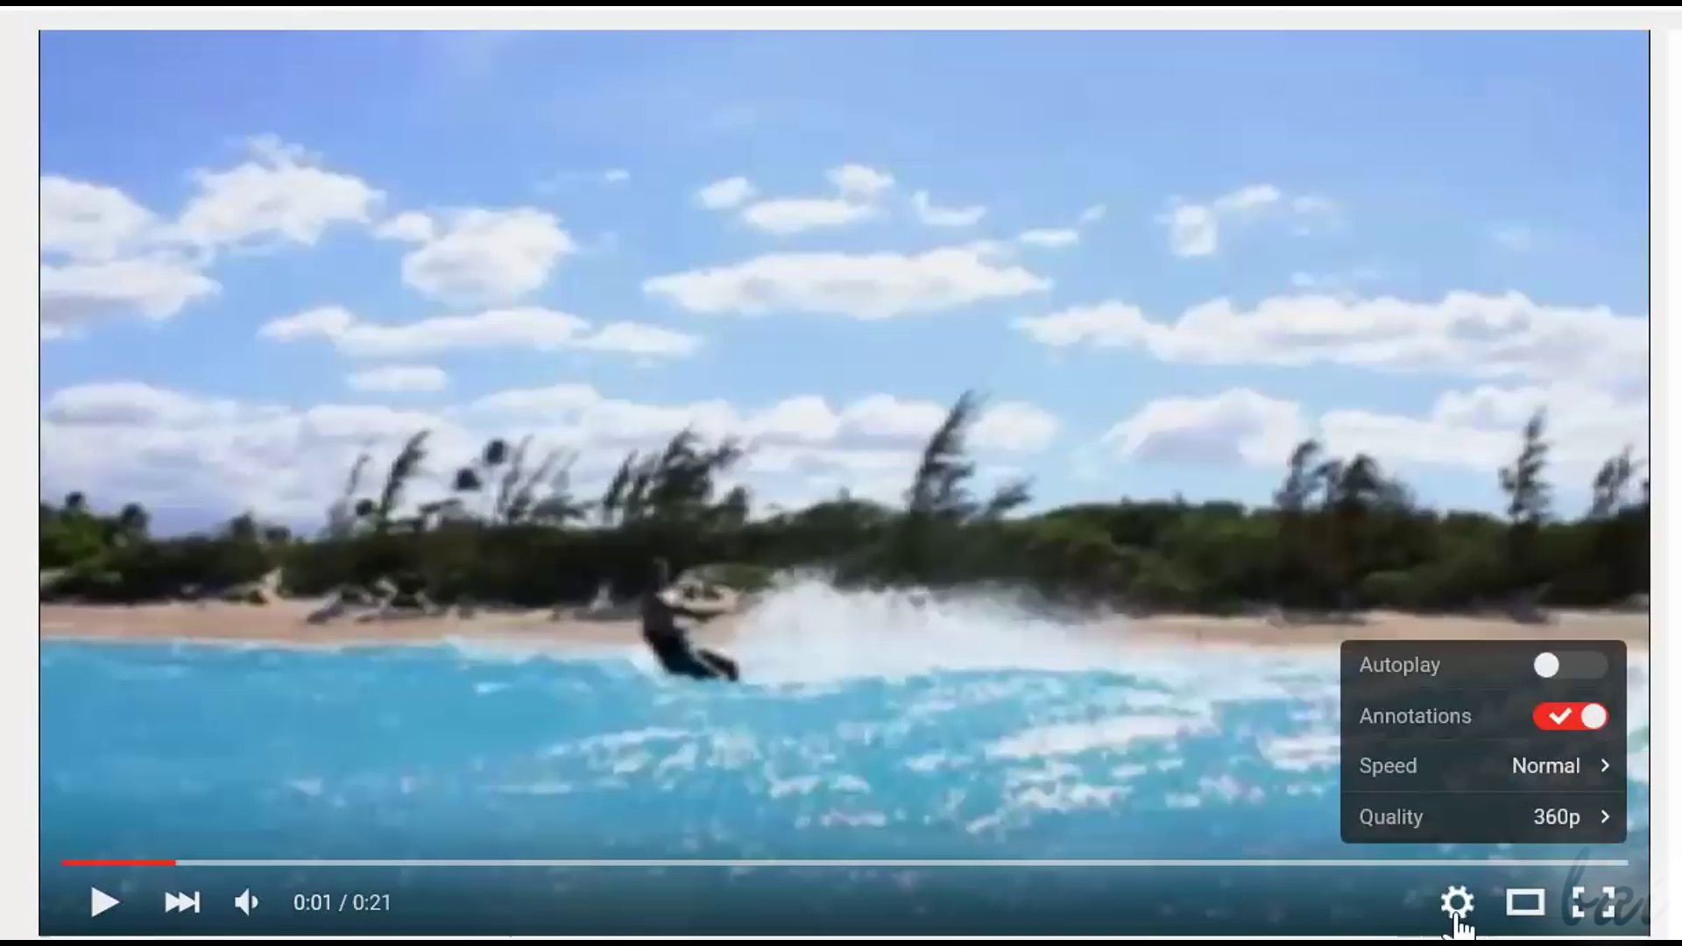
# Step: Switch the YouTube kite surfing video from 360p to 1080p HD and resume playback
pyautogui.click(1565, 826)
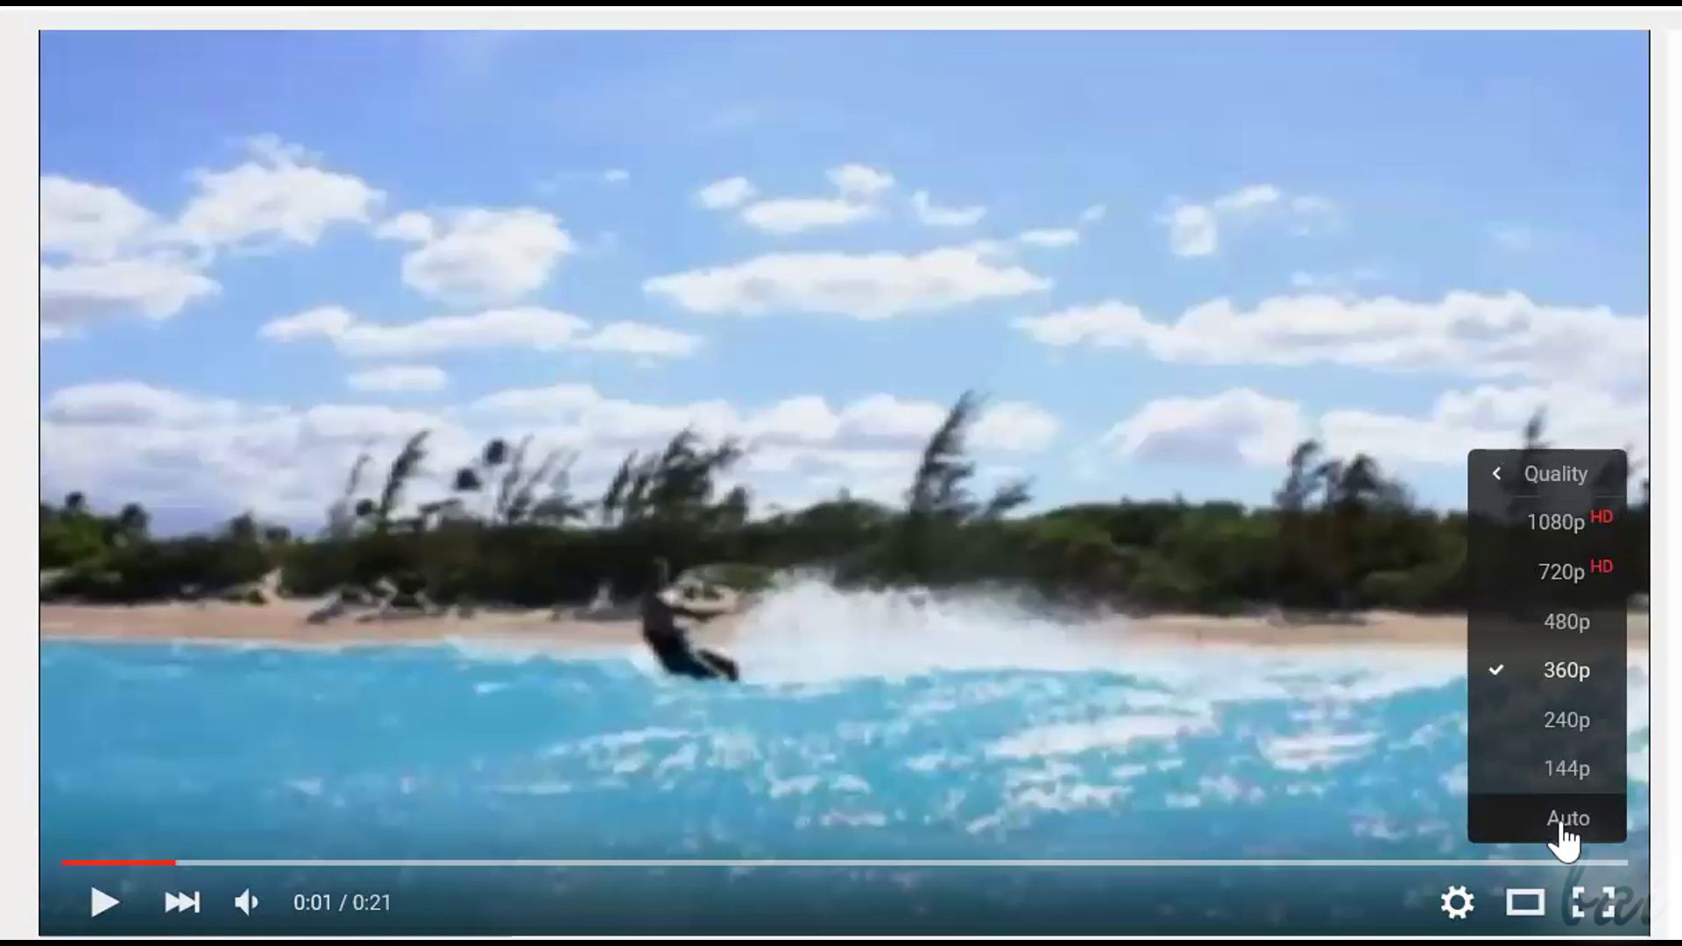
pyautogui.click(1560, 526)
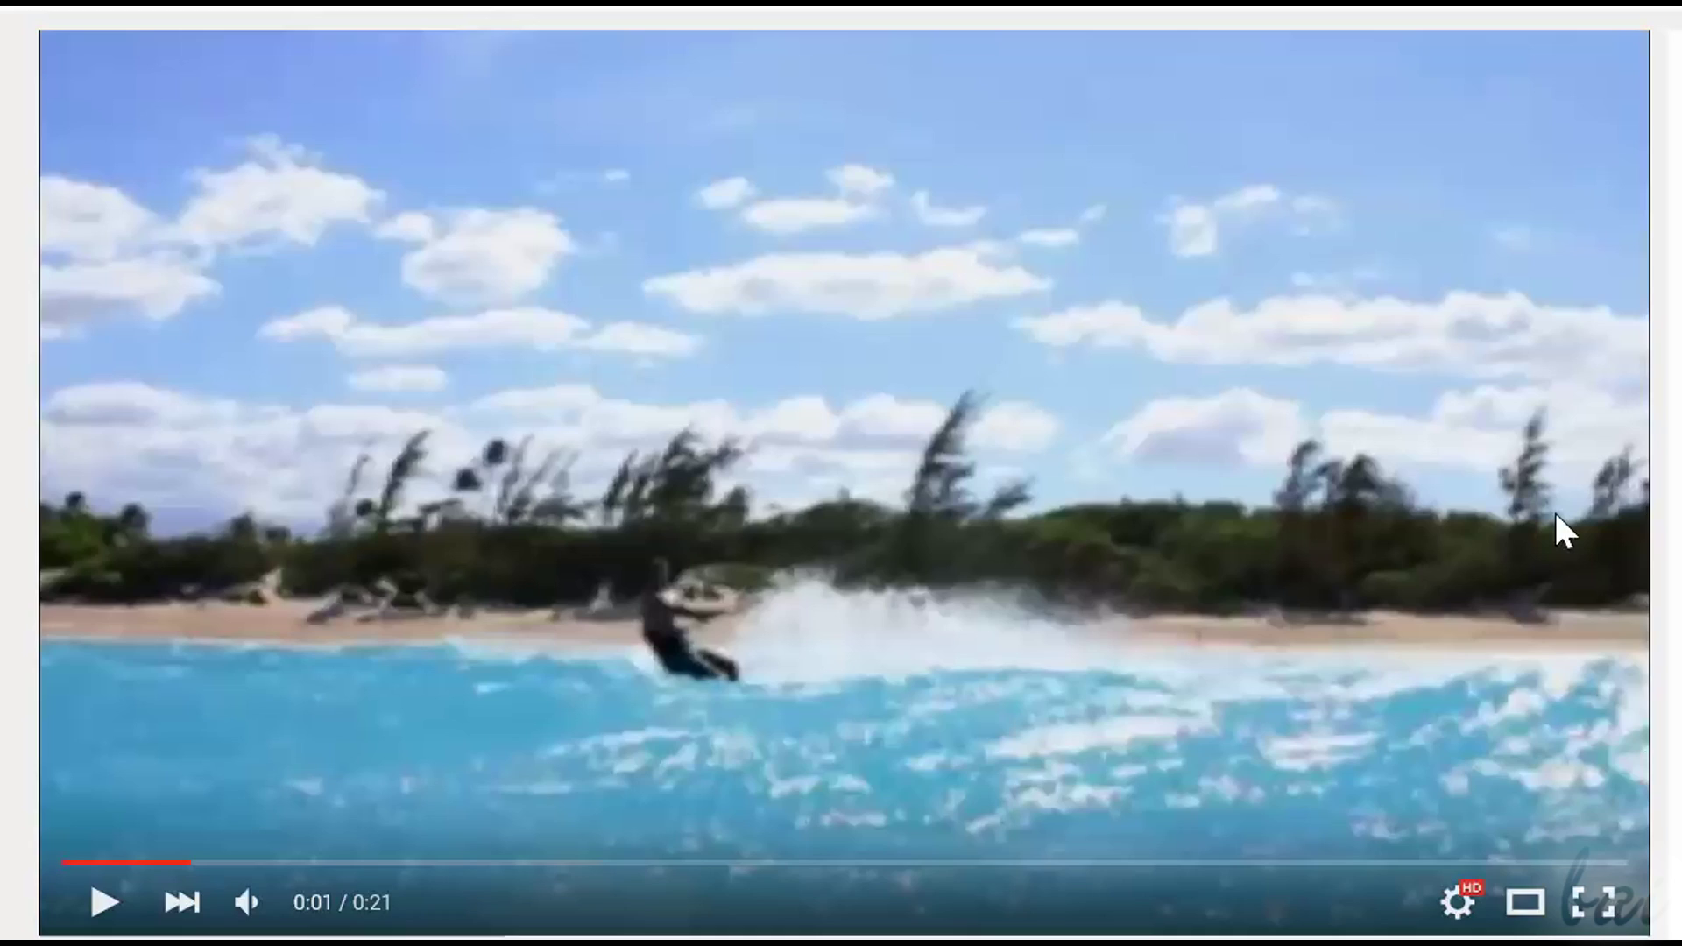
pyautogui.click(104, 902)
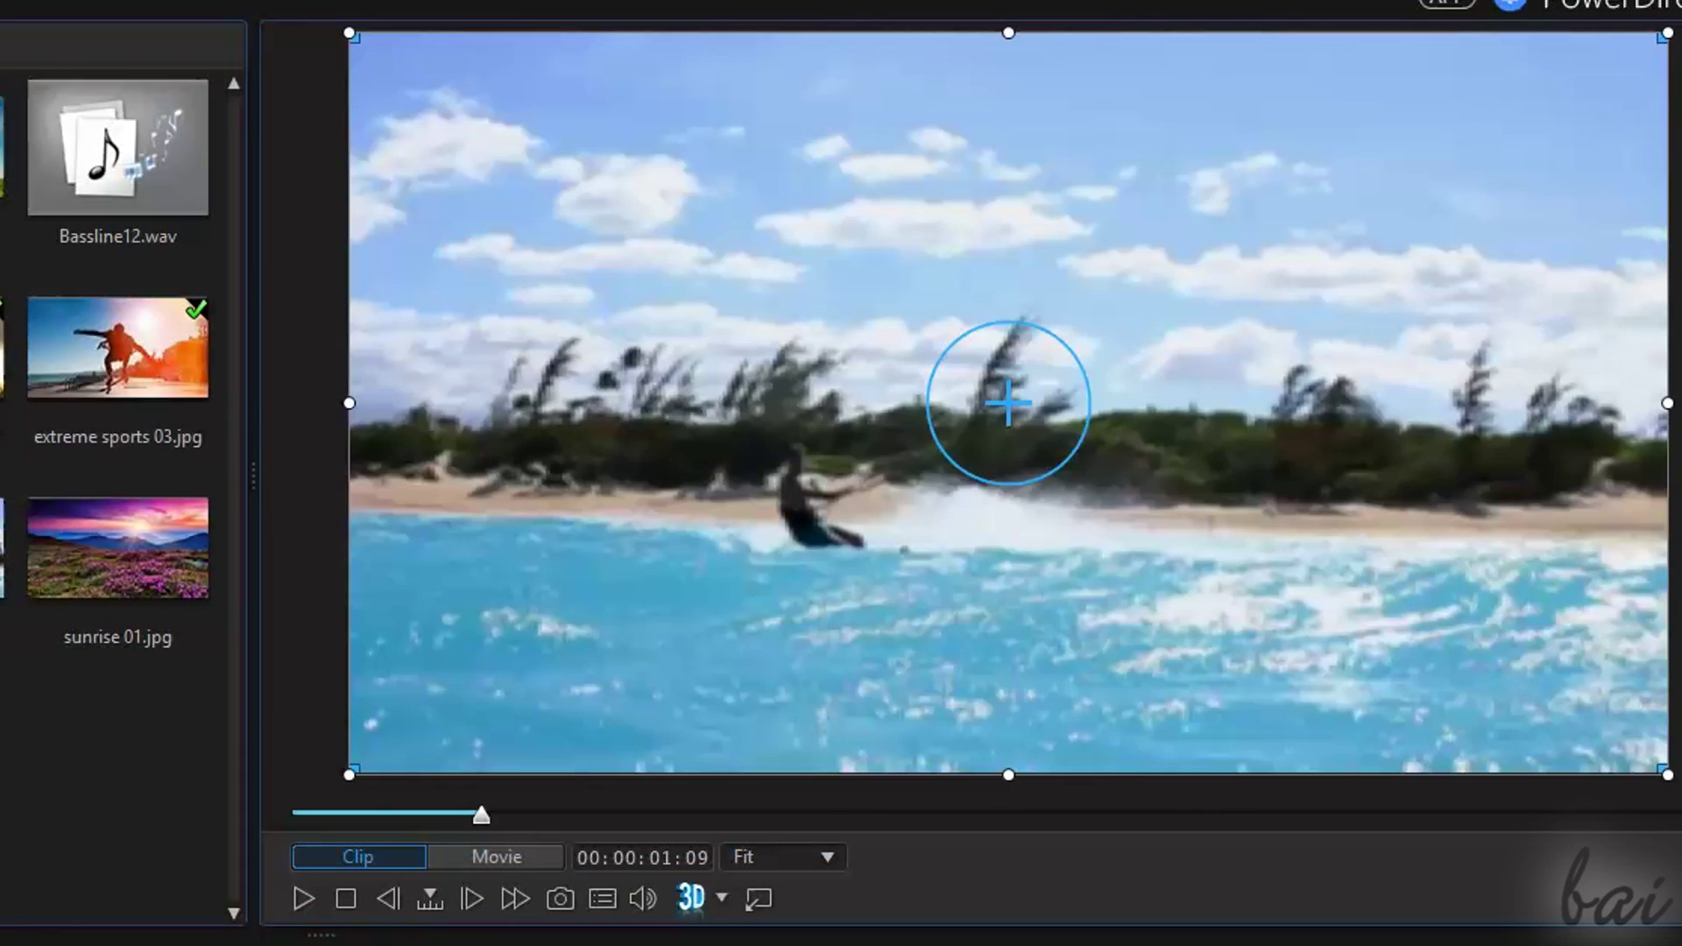
# Step: Play the project preview through to the 4:3 skydiving clip that doesn't fill the frame width
pyautogui.click(304, 911)
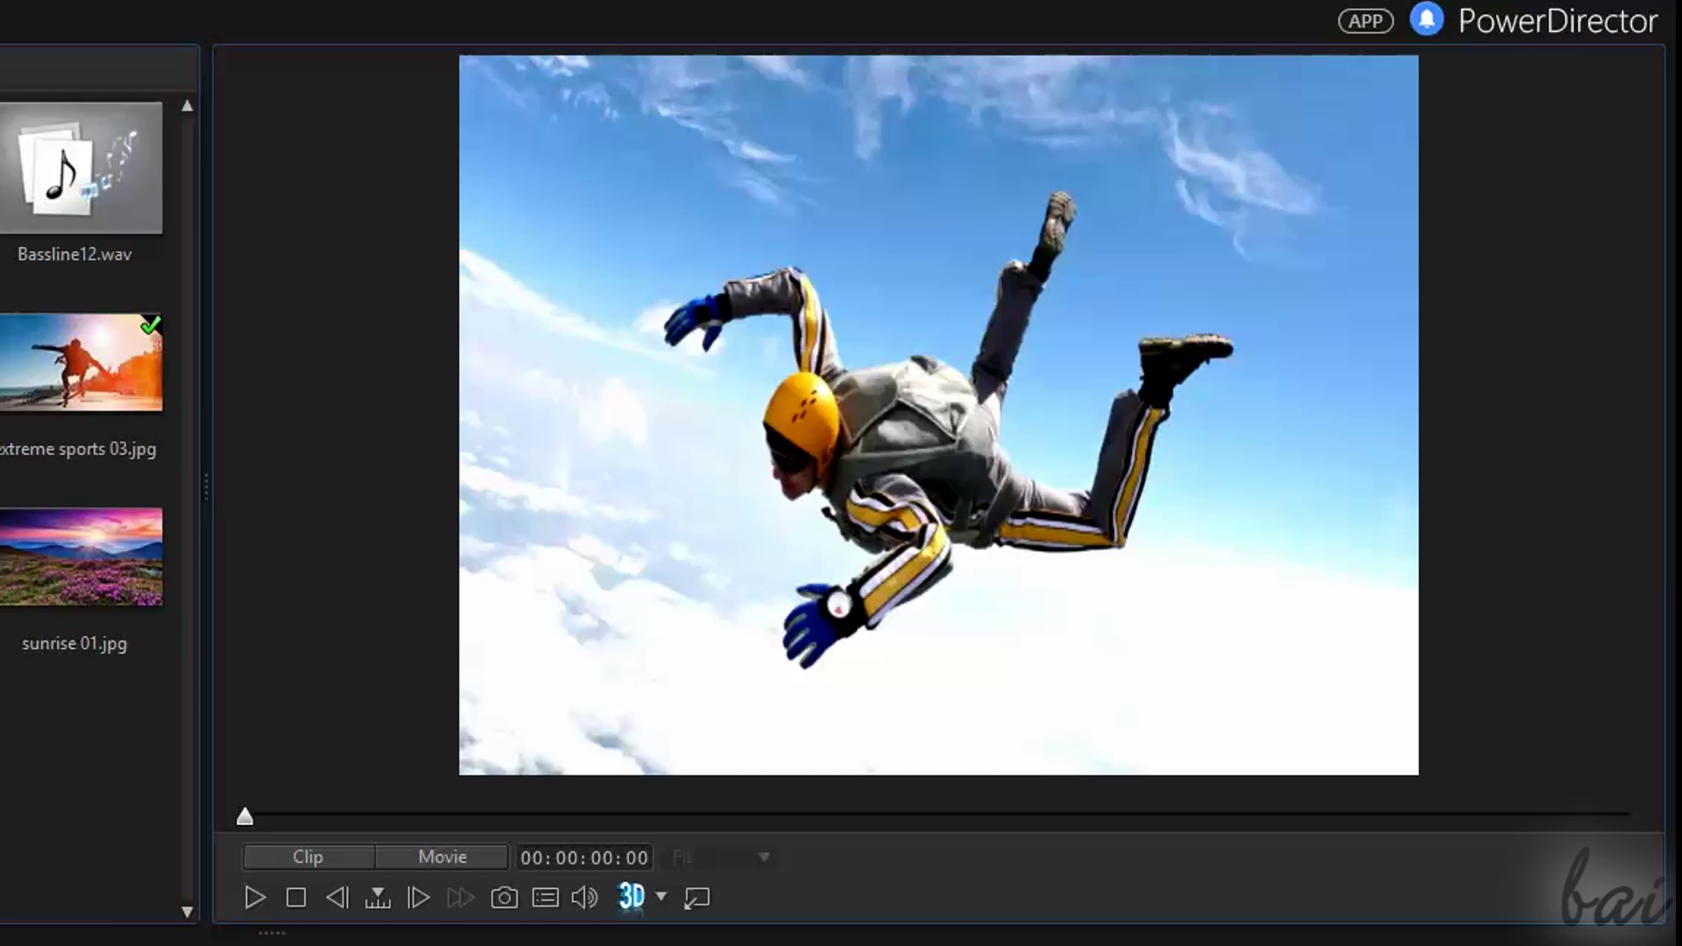
# Step: Select the 4by31 skydiving clip in the preview and open the library's Media Content list
pyautogui.click(545, 938)
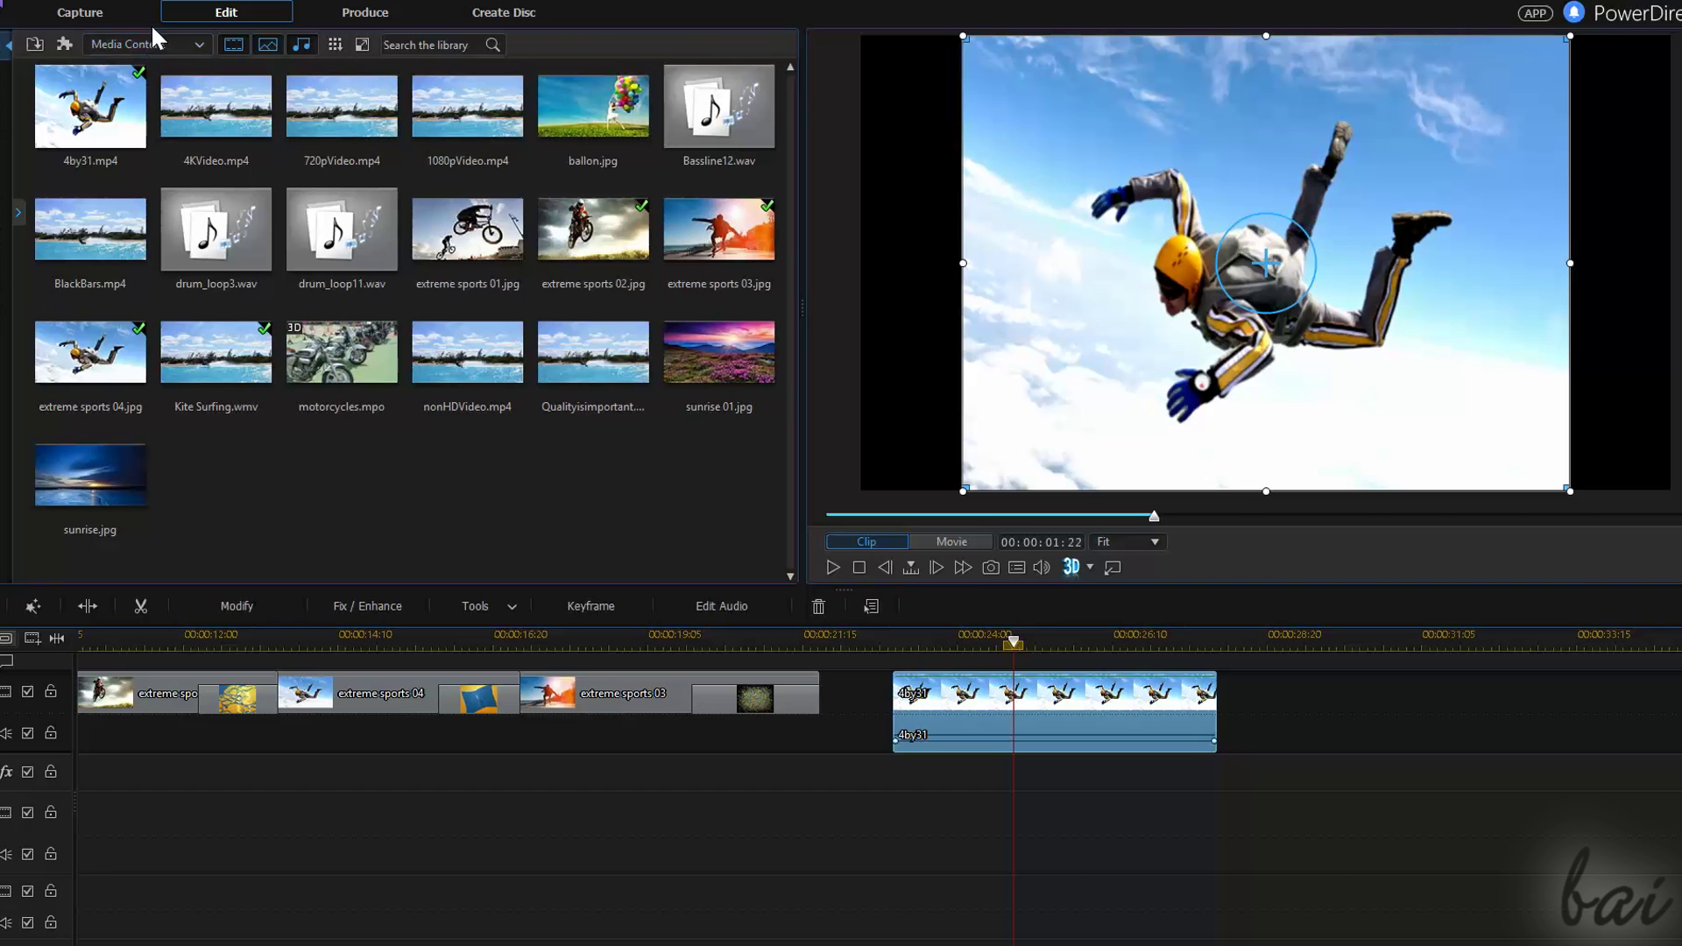
pyautogui.click(164, 45)
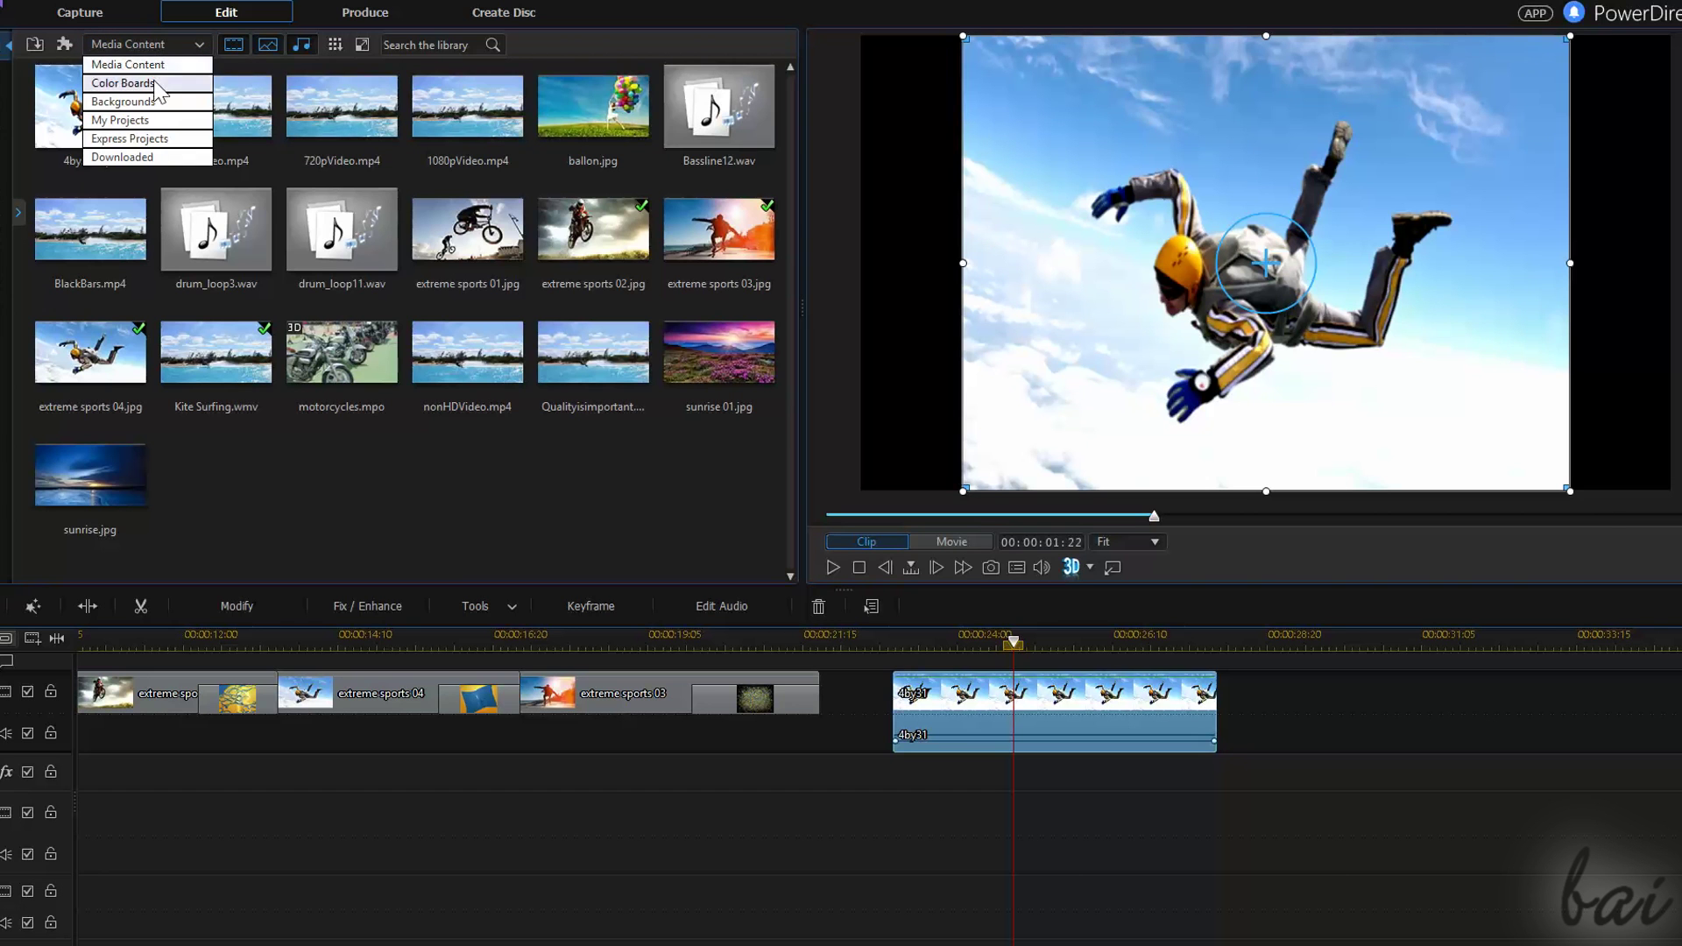
# Step: Put the green 19,228,4 colour board on track 1 under the 4by31 clip, aligned with it
pyautogui.click(154, 83)
pyautogui.moveTo(612, 120); pyautogui.dragTo(891, 834)
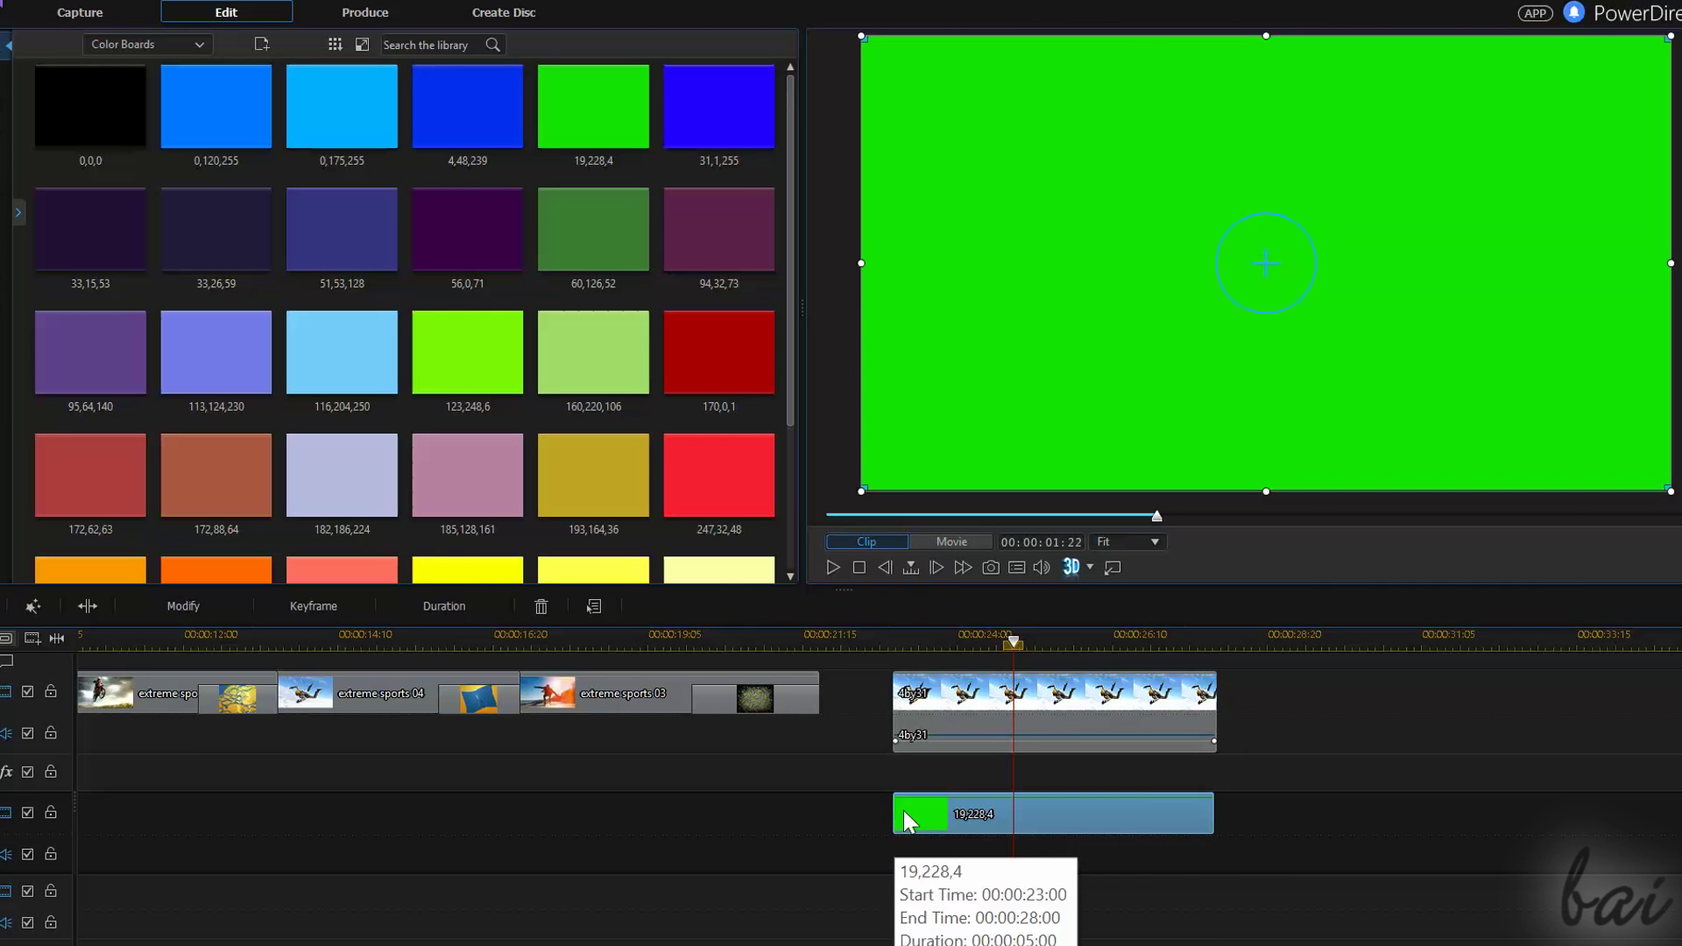
pyautogui.moveTo(1073, 819); pyautogui.dragTo(1226, 680)
pyautogui.moveTo(1119, 693); pyautogui.dragTo(1119, 841)
pyautogui.moveTo(1367, 693); pyautogui.dragTo(978, 694)
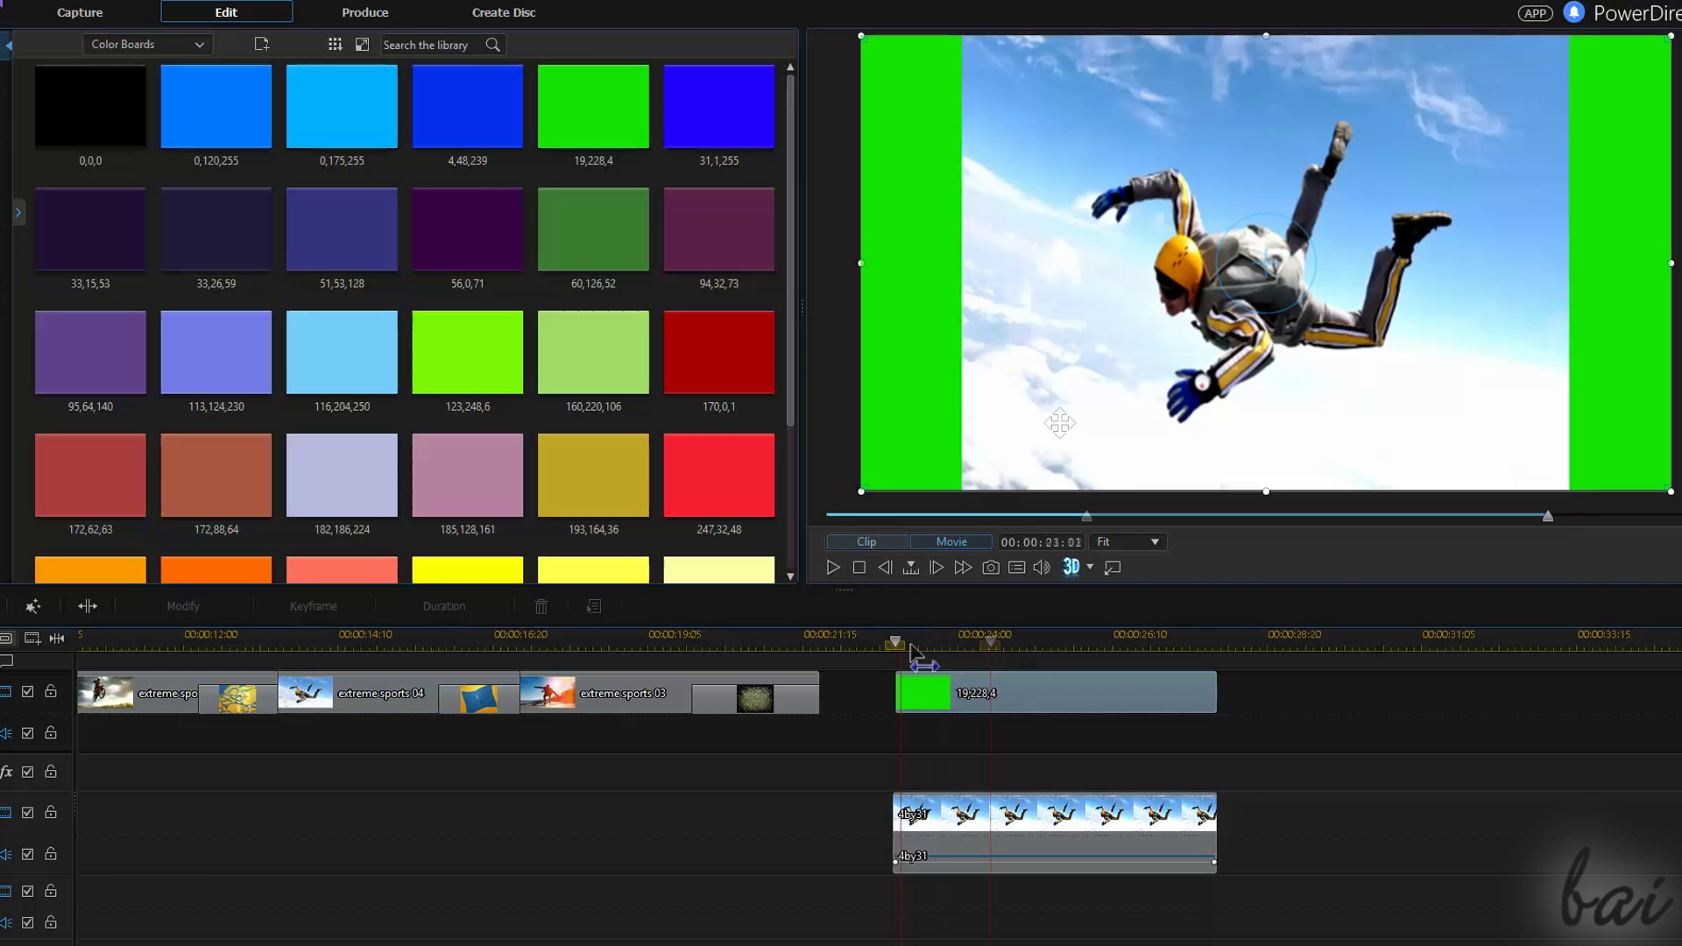
pyautogui.click(1087, 515)
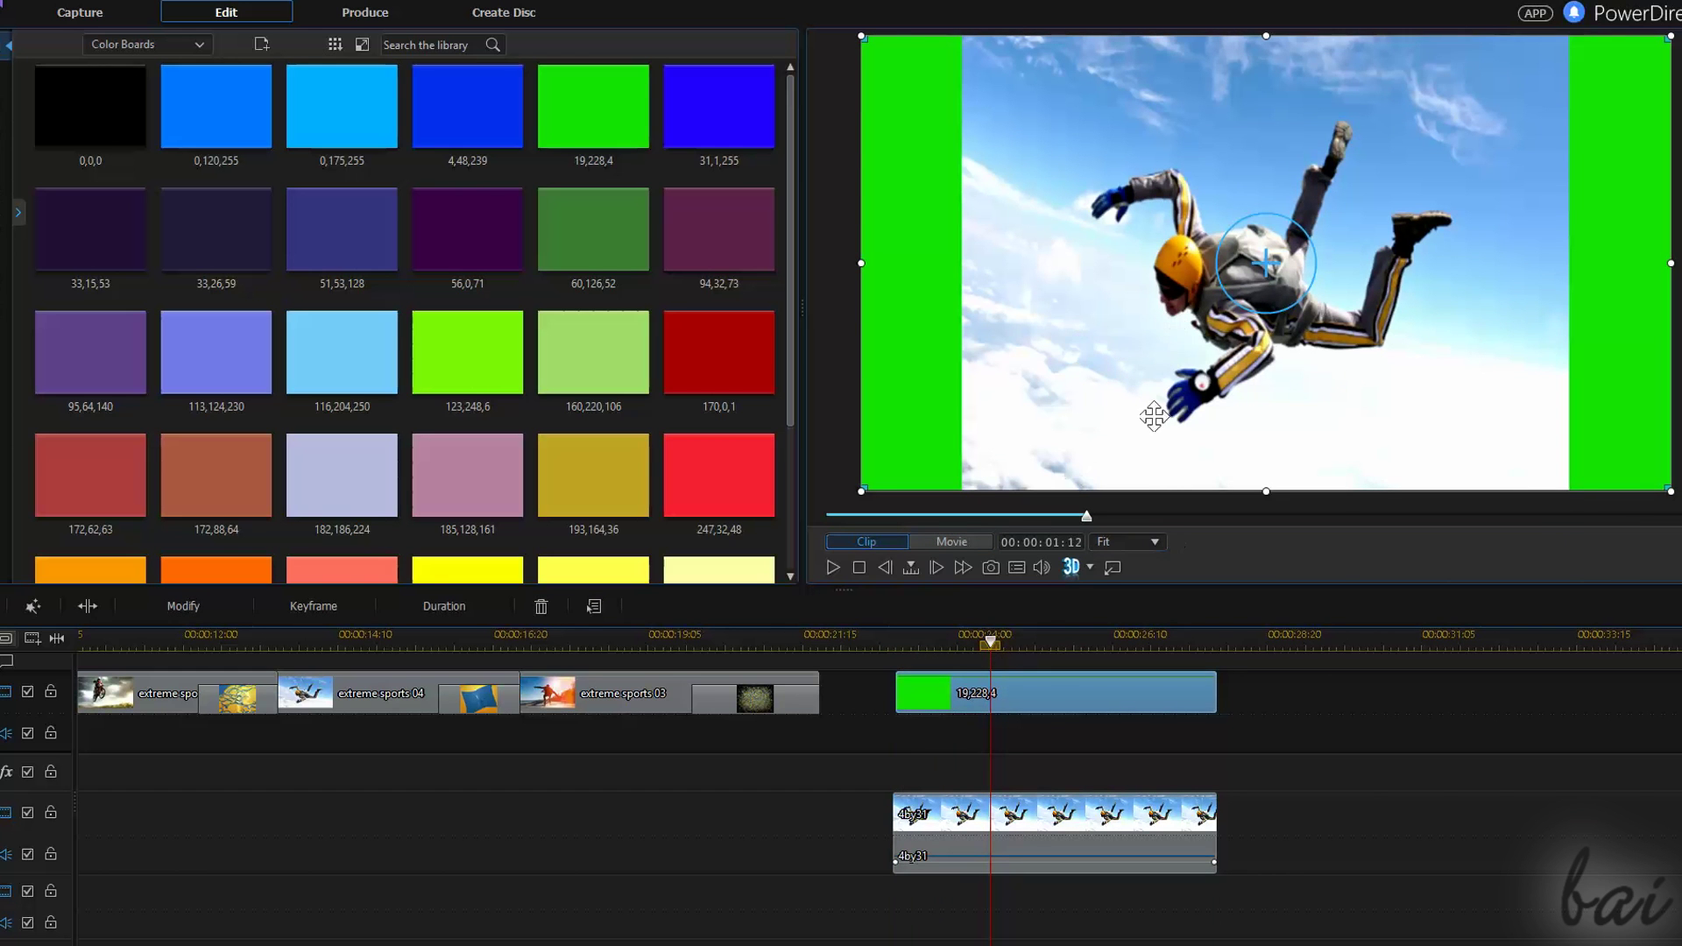
# Step: Stretch all four corners of the 4by31 clip to the frame corners so it fills 16:9
pyautogui.click(1091, 824)
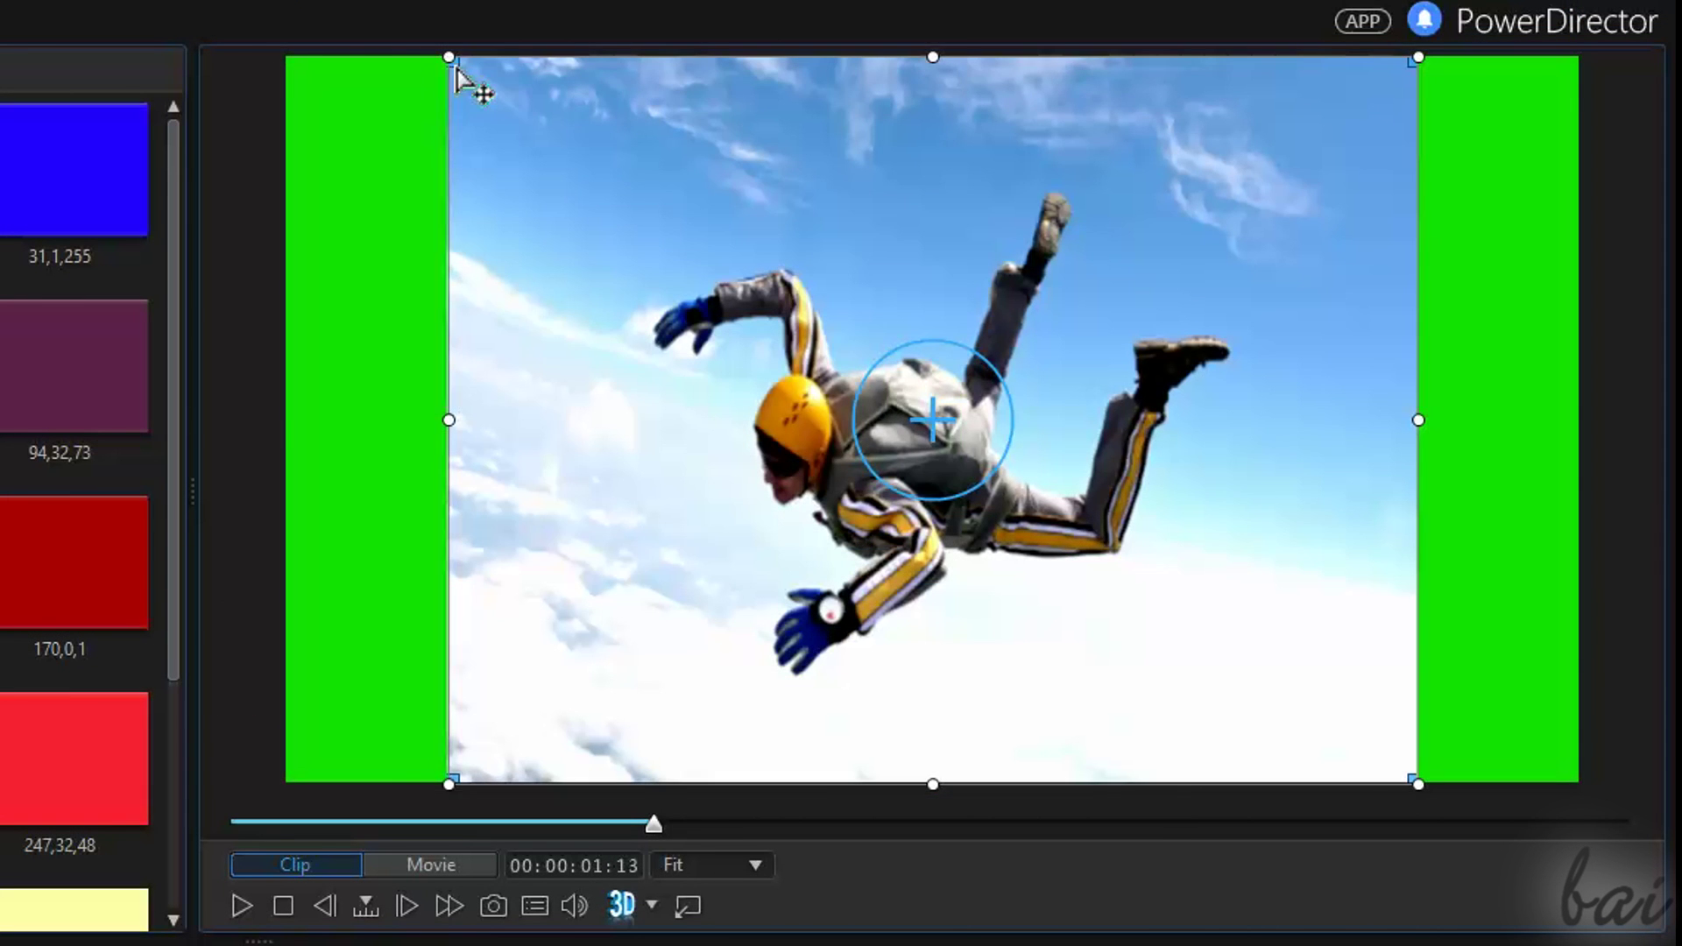
pyautogui.moveTo(961, 35); pyautogui.dragTo(875, 49)
pyautogui.moveTo(308, 77)
pyautogui.mouseDown()
pyautogui.moveTo(424, 189)
pyautogui.moveTo(406, 110)
pyautogui.moveTo(312, 70)
pyautogui.mouseUp()
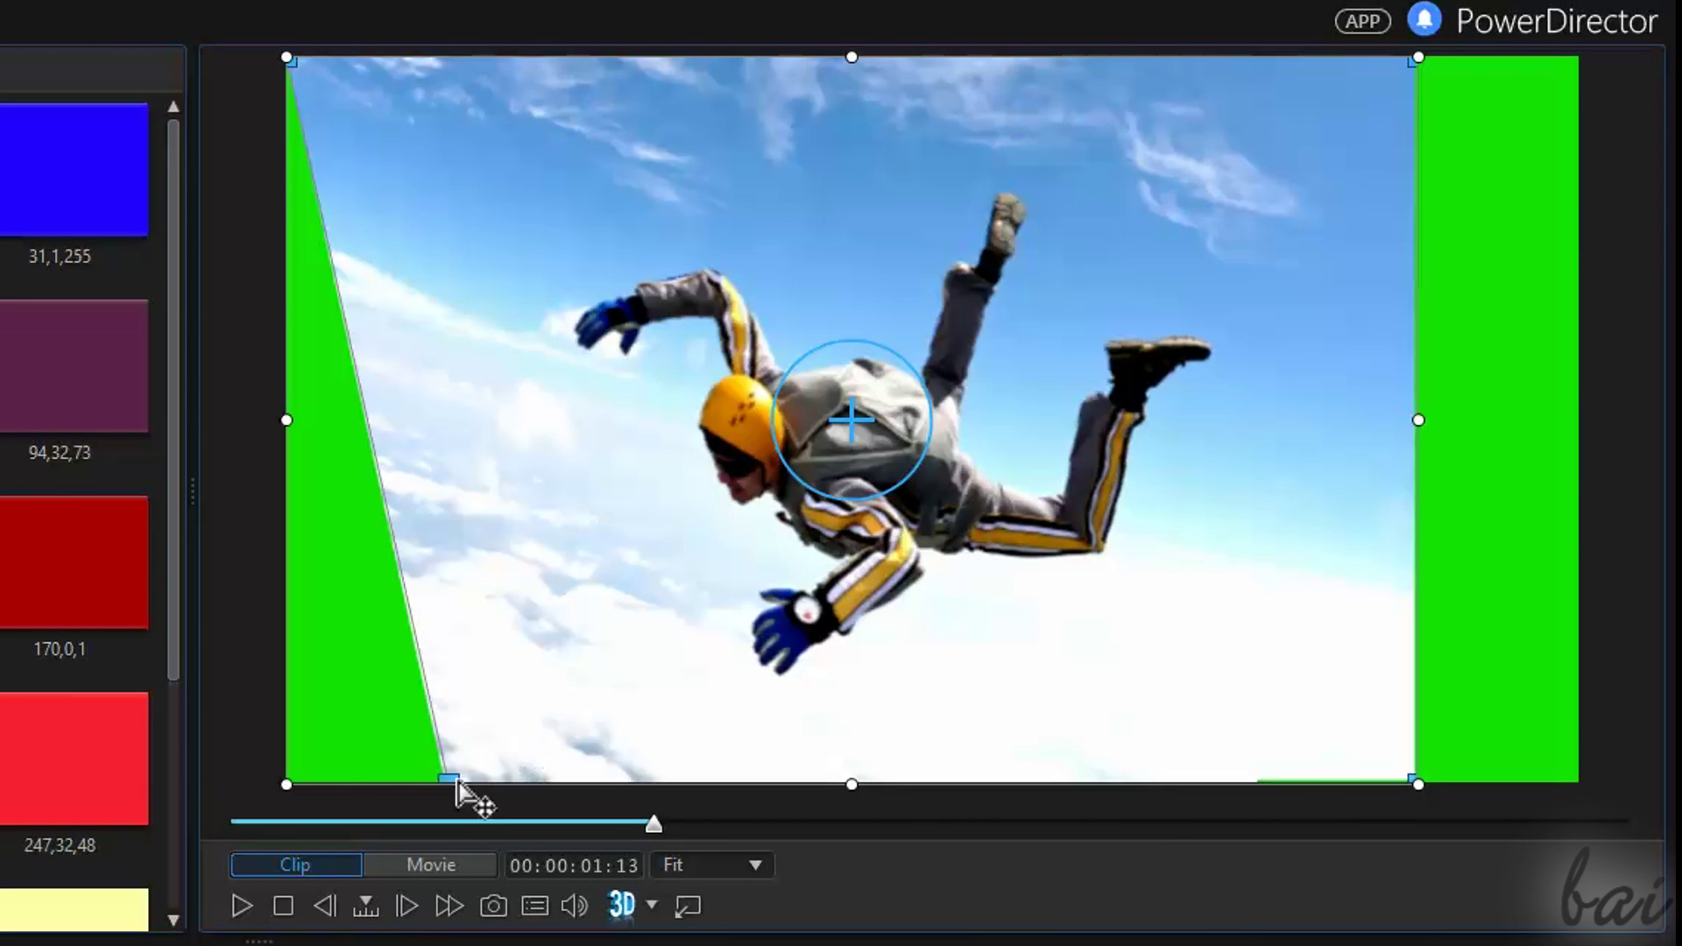
pyautogui.moveTo(456, 782); pyautogui.dragTo(289, 784)
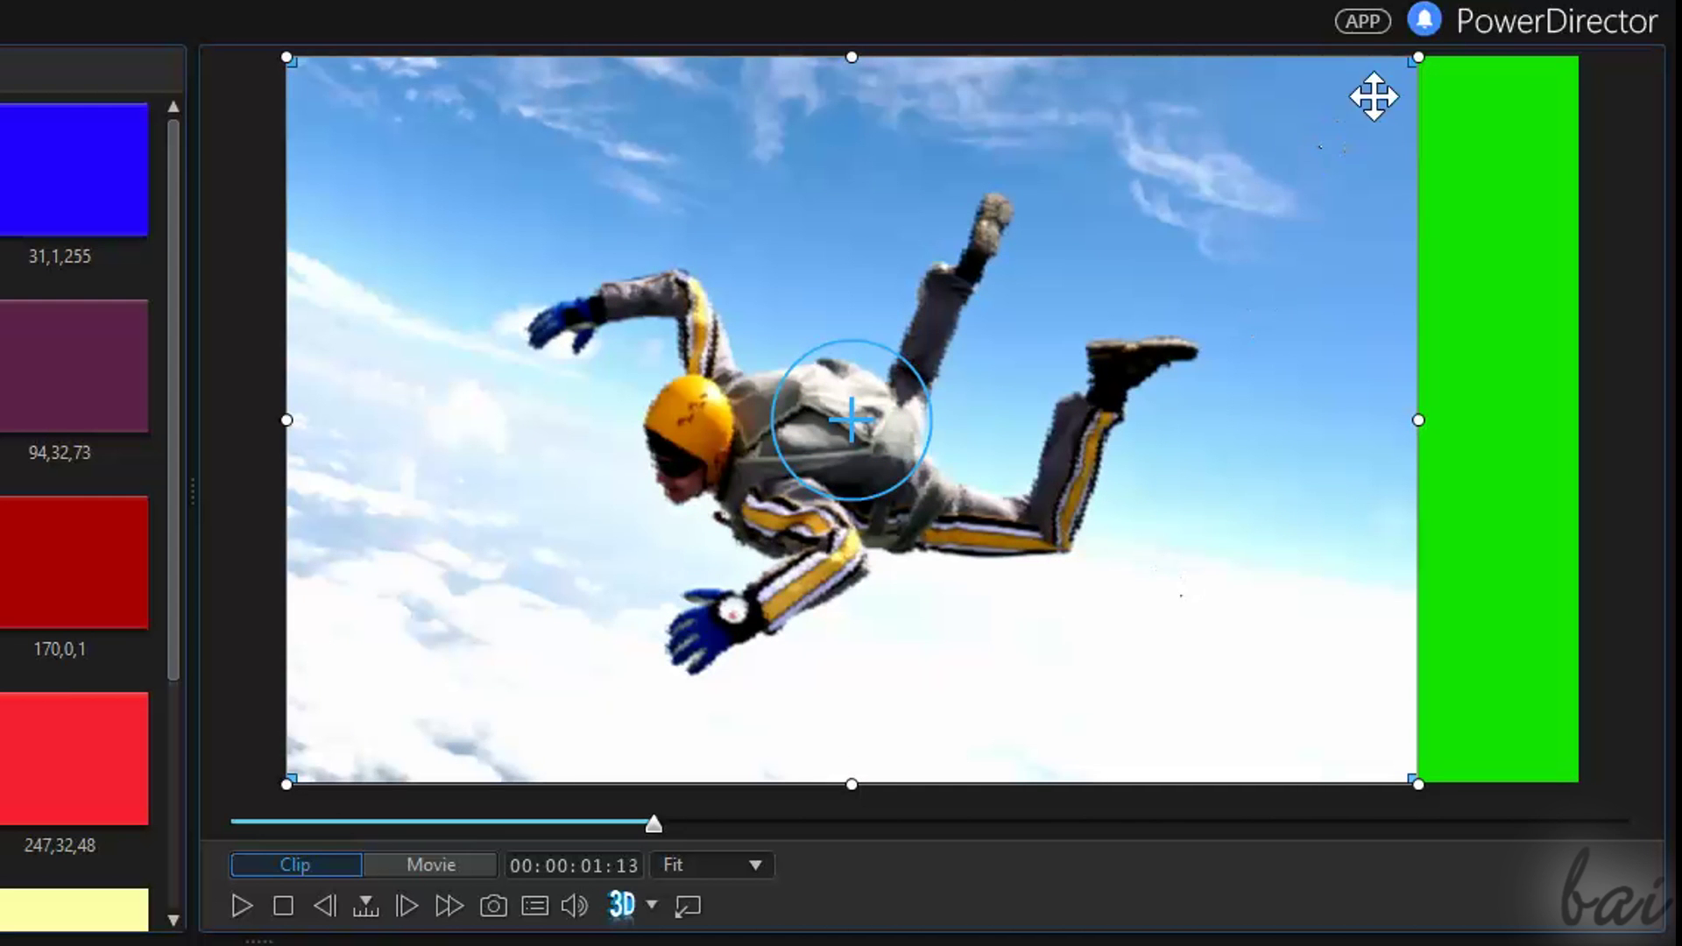
pyautogui.moveTo(1414, 61); pyautogui.dragTo(1579, 57)
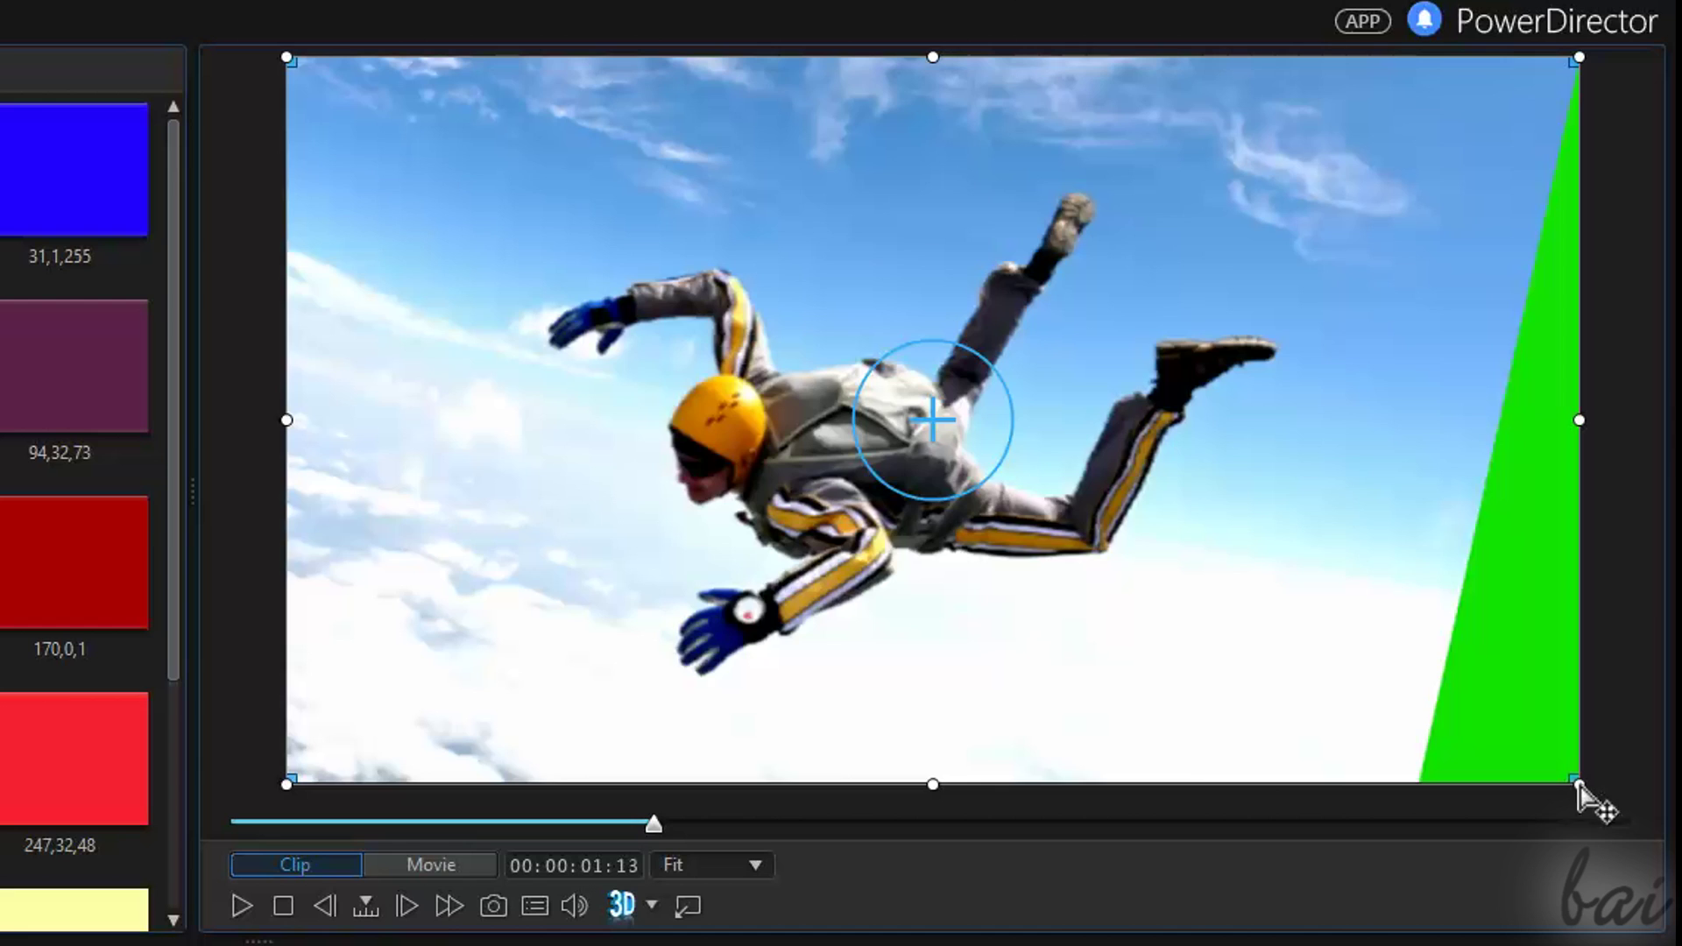
pyautogui.moveTo(1580, 787); pyautogui.dragTo(1579, 785)
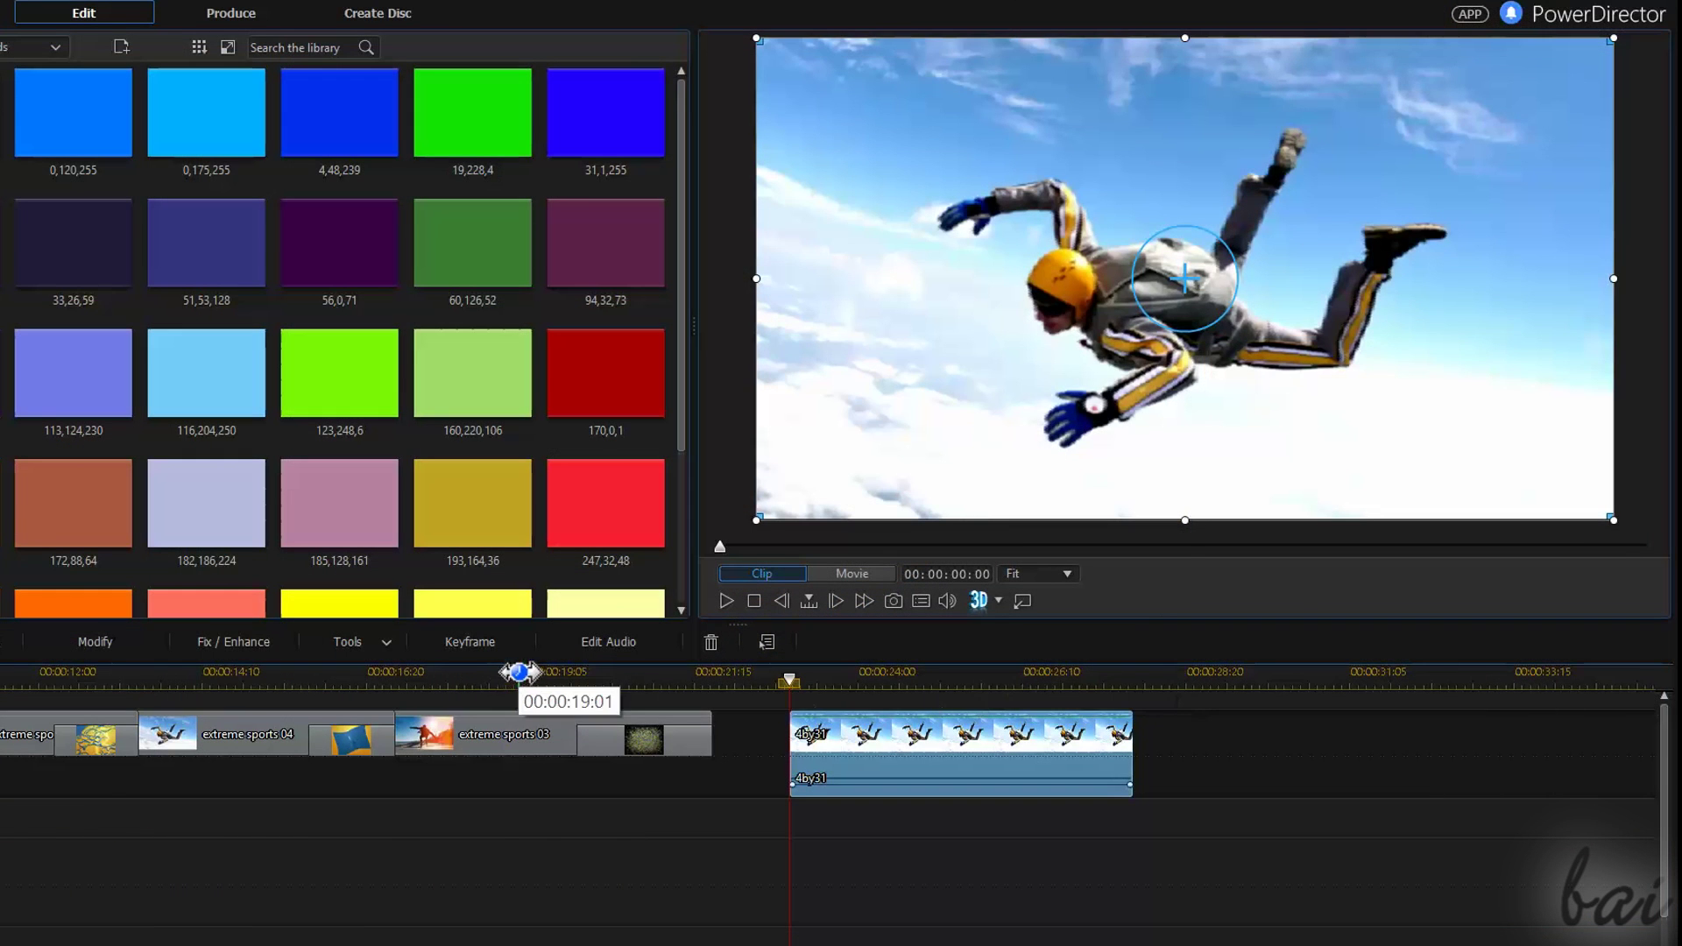
# Step: Compare the stretched skydiving clip with the extreme sports 03 skateboard clip by jumping between them
pyautogui.click(513, 675)
pyautogui.click(515, 734)
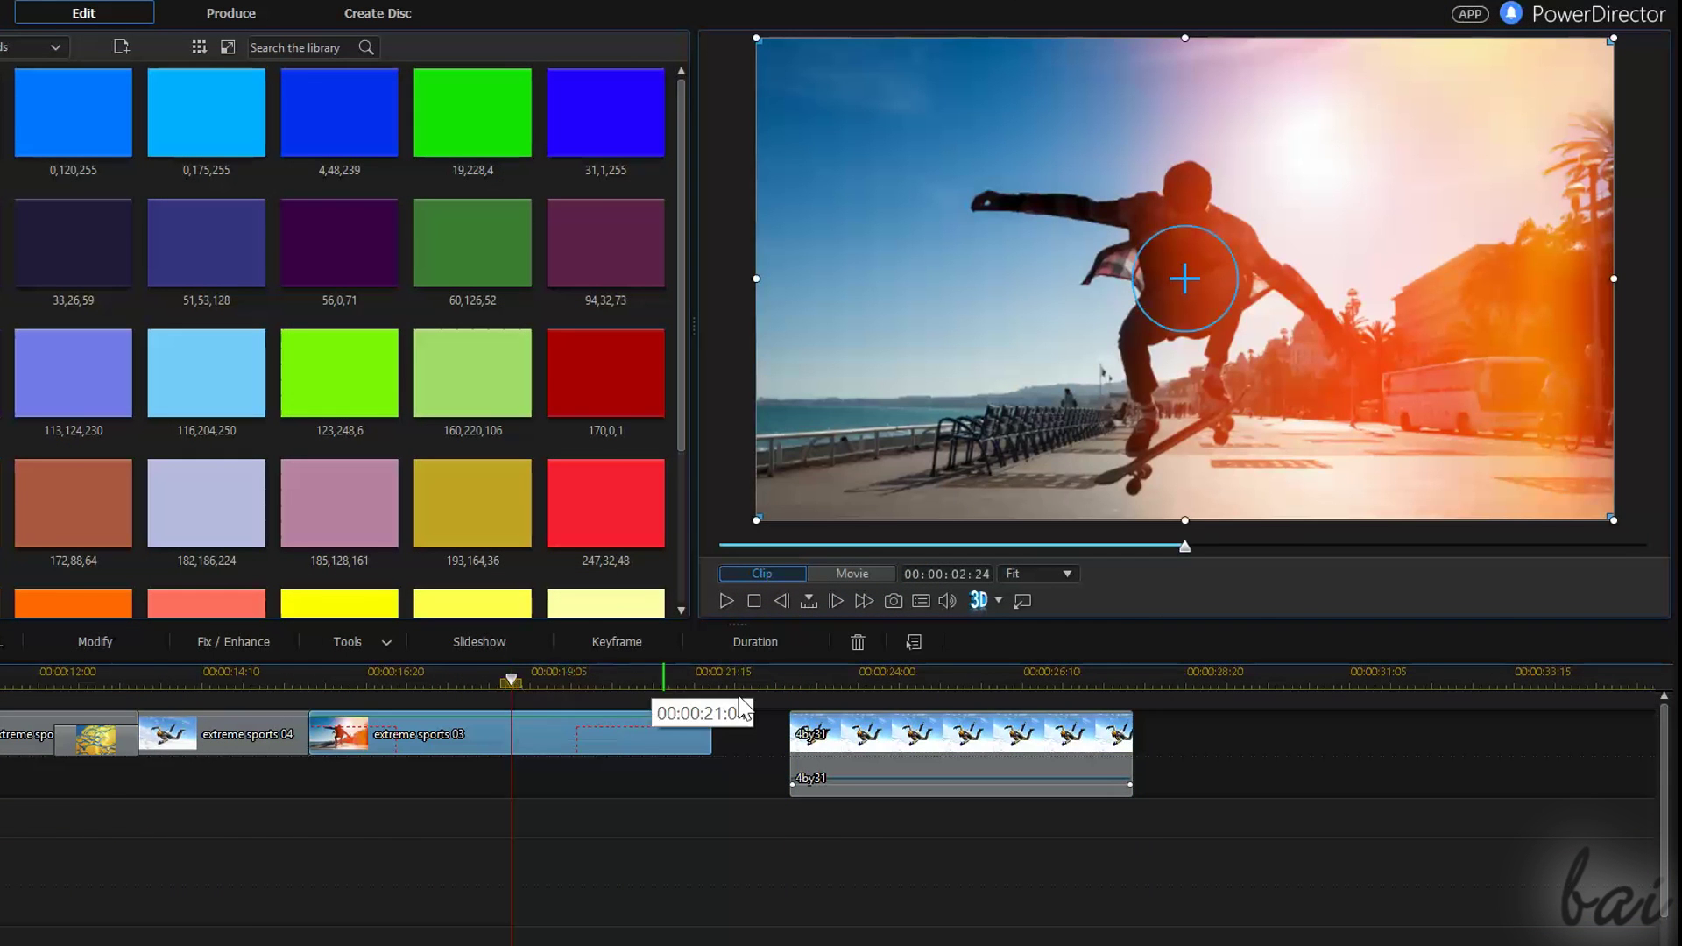
pyautogui.click(956, 676)
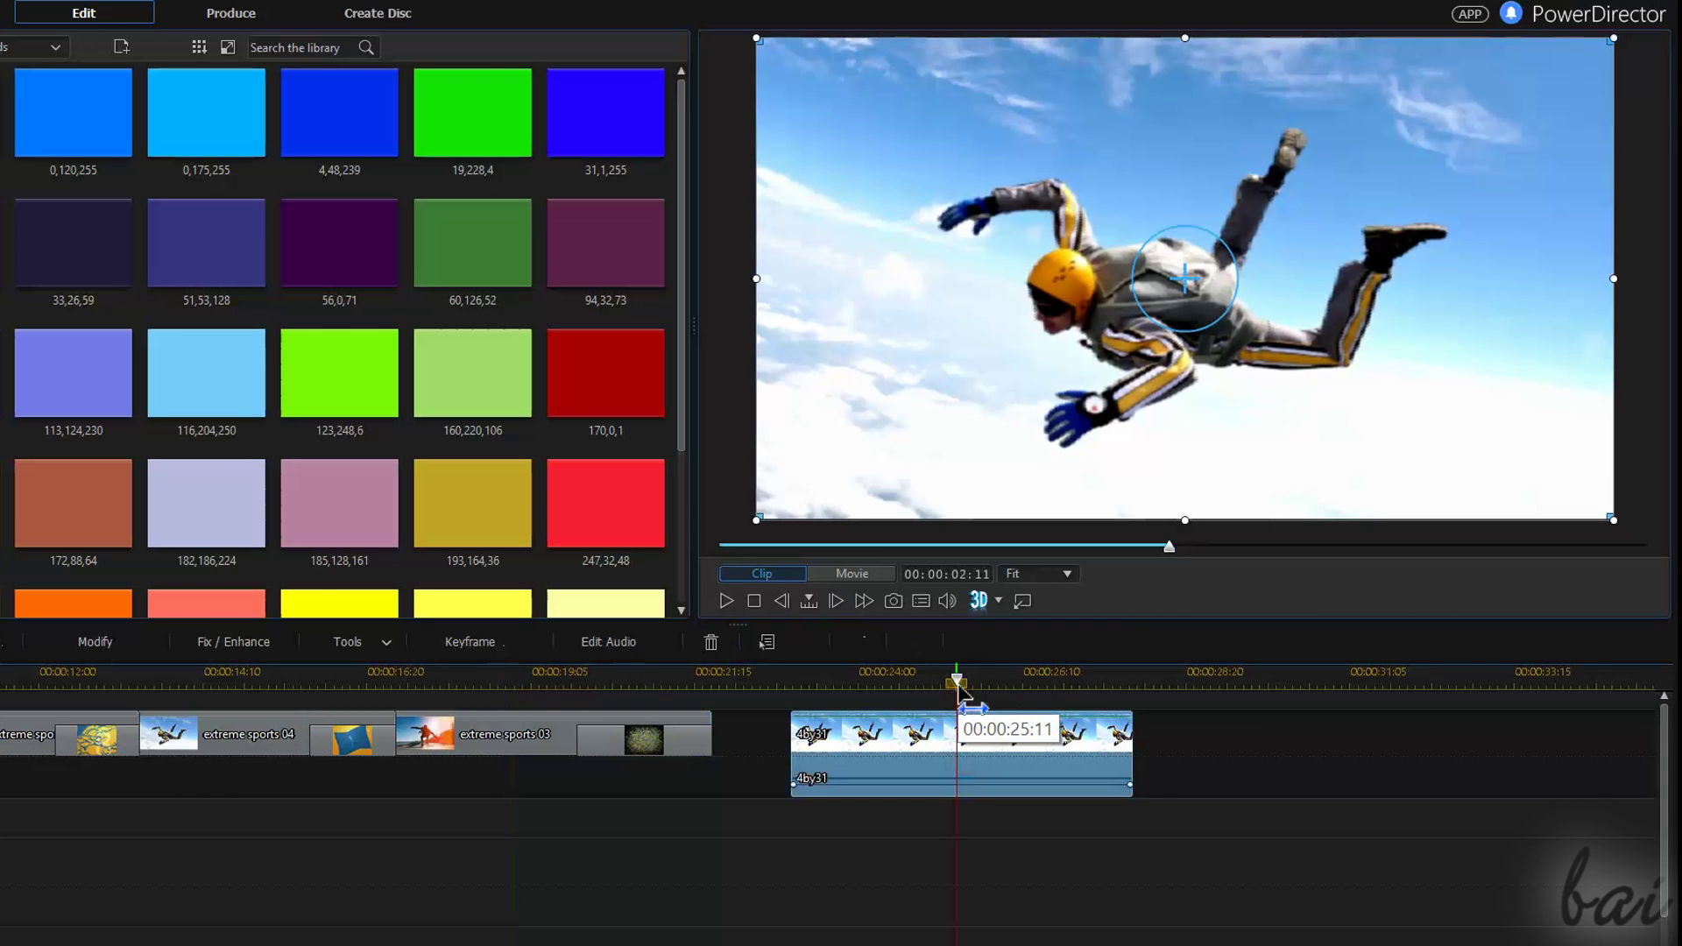
pyautogui.click(547, 675)
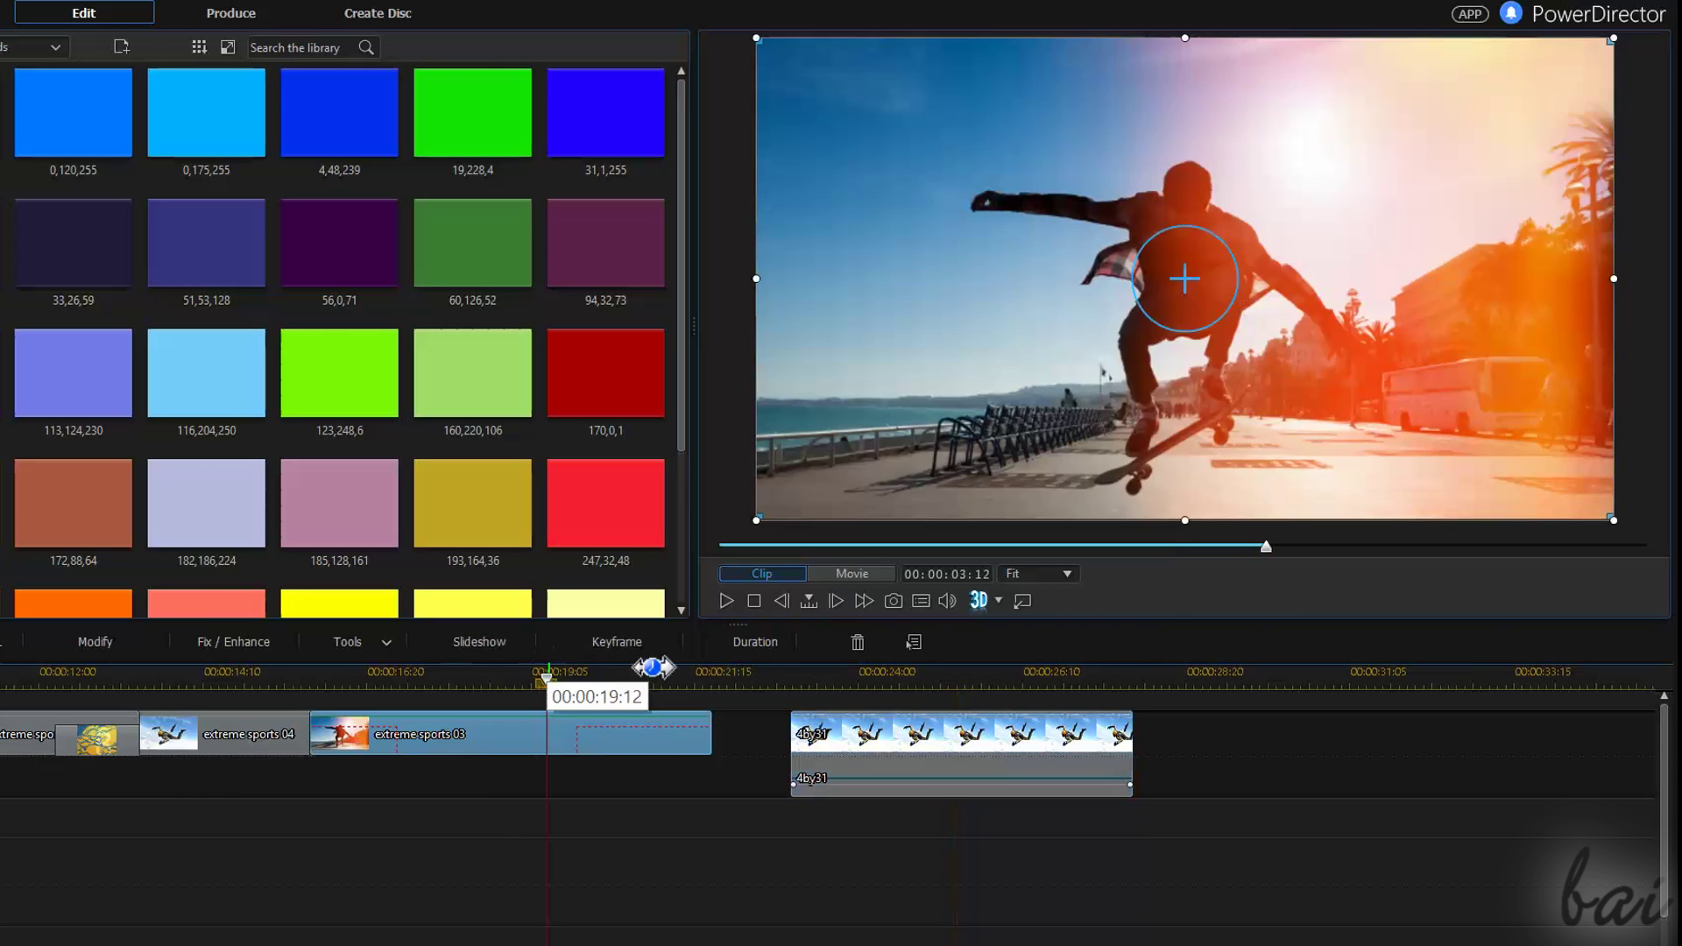
pyautogui.click(911, 683)
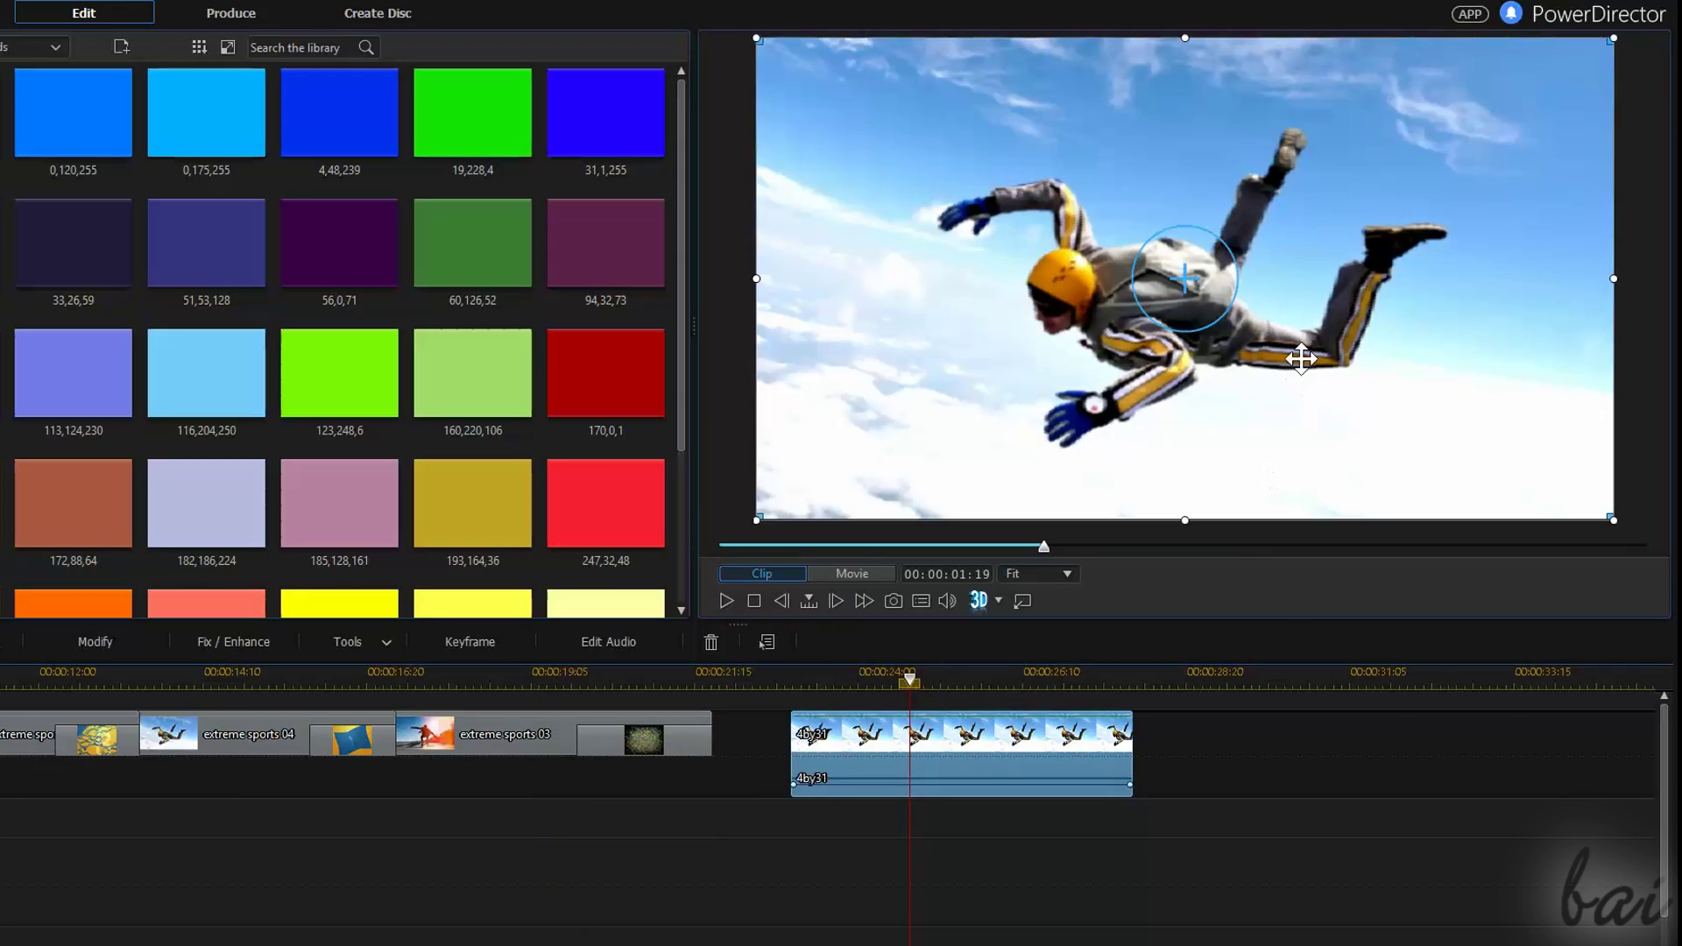